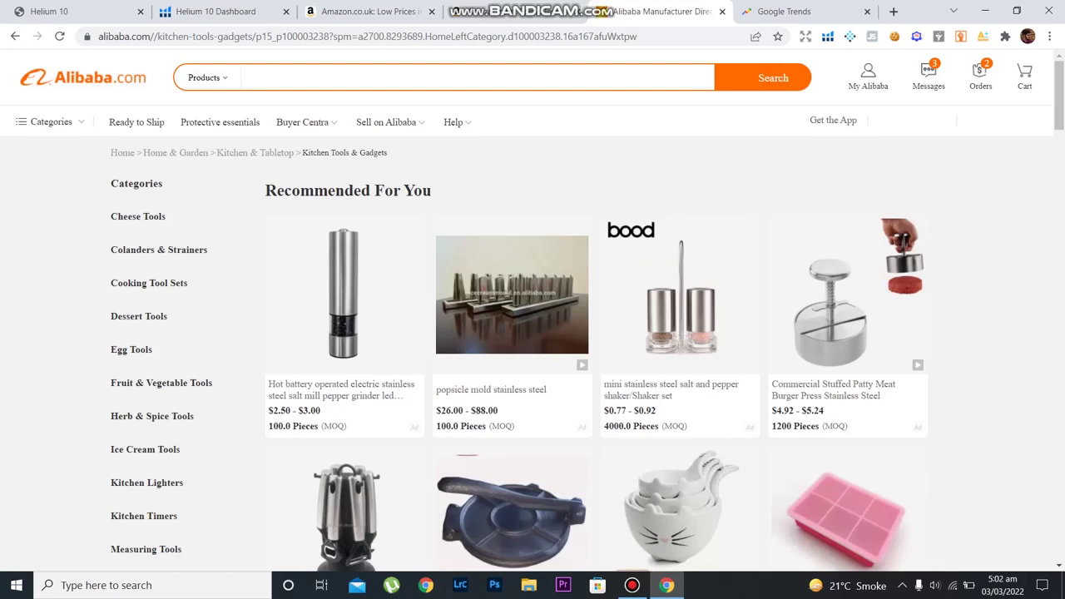
# Browse Alibaba's Kitchen Tools & Gadgets recommendations and open the Large Salad Spinner and Keeper 5L product page
pyautogui.click(371, 12)
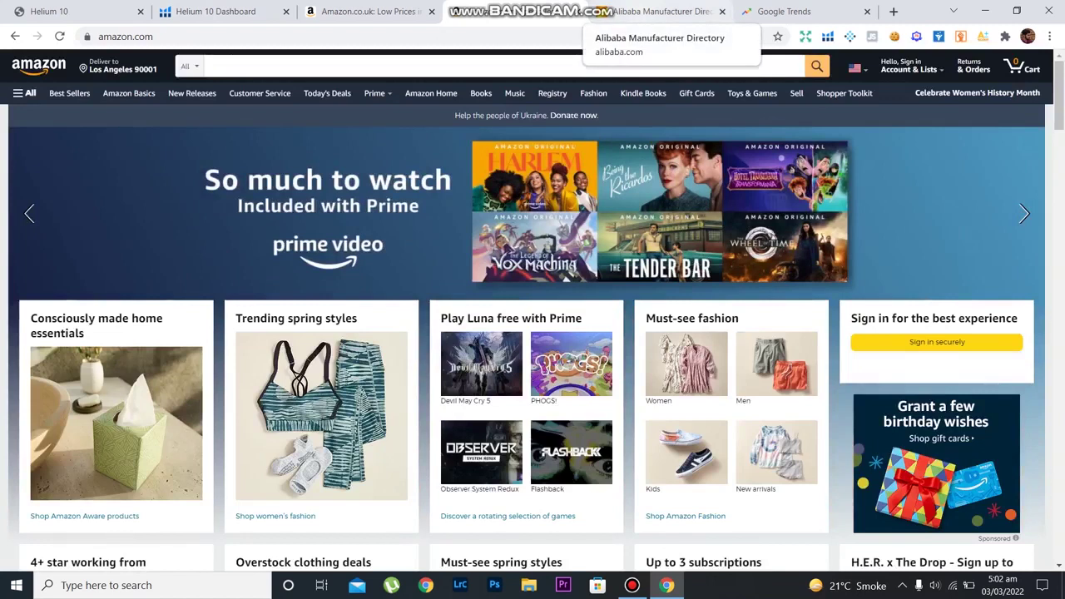
pyautogui.click(657, 11)
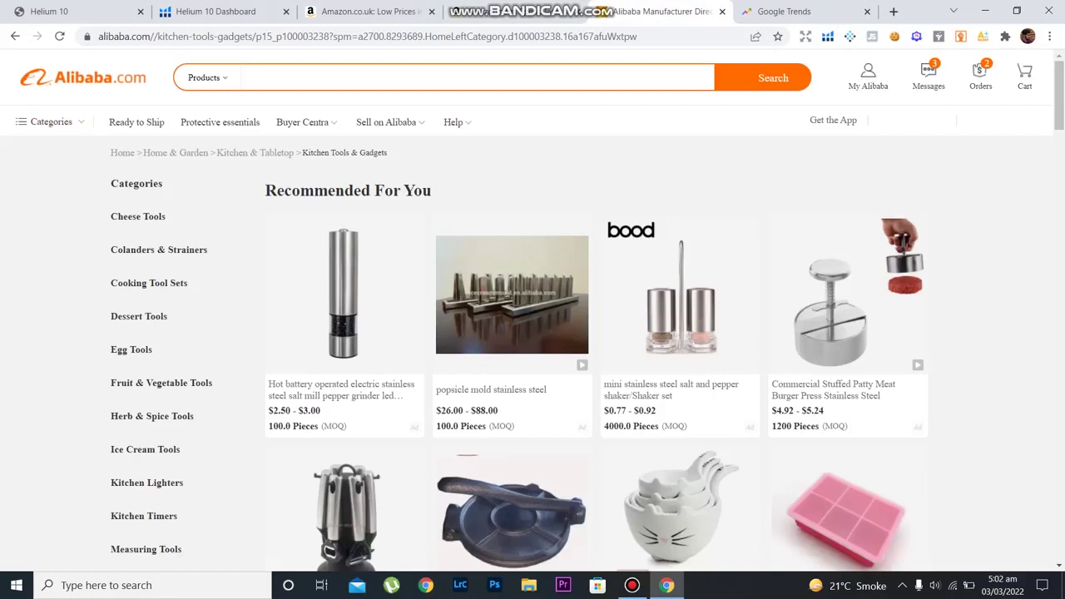
pyautogui.scroll(-6, 532, 316)
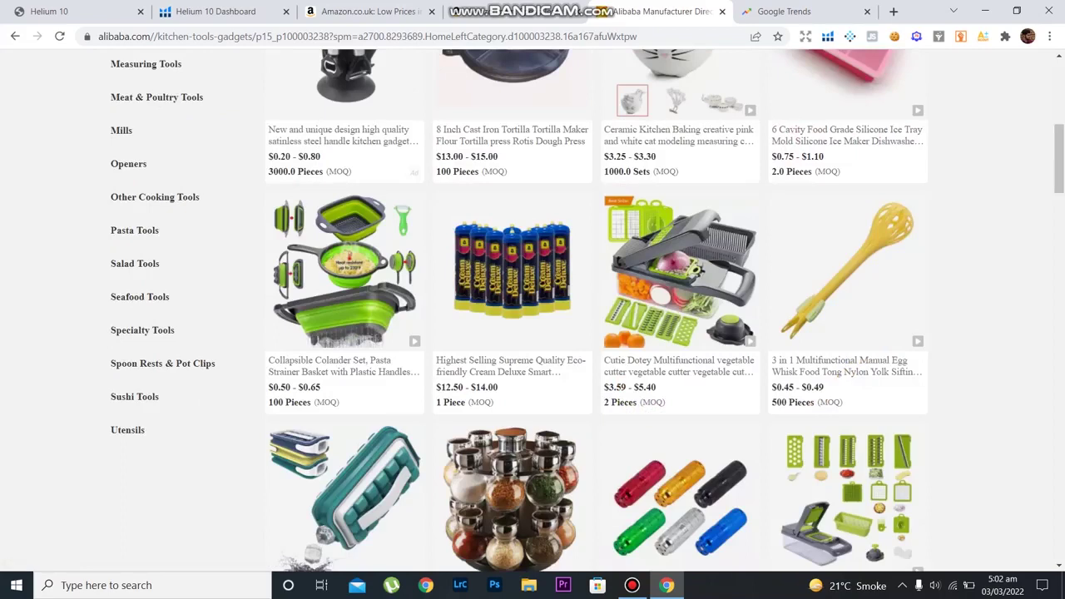
pyautogui.scroll(6, 847, 333)
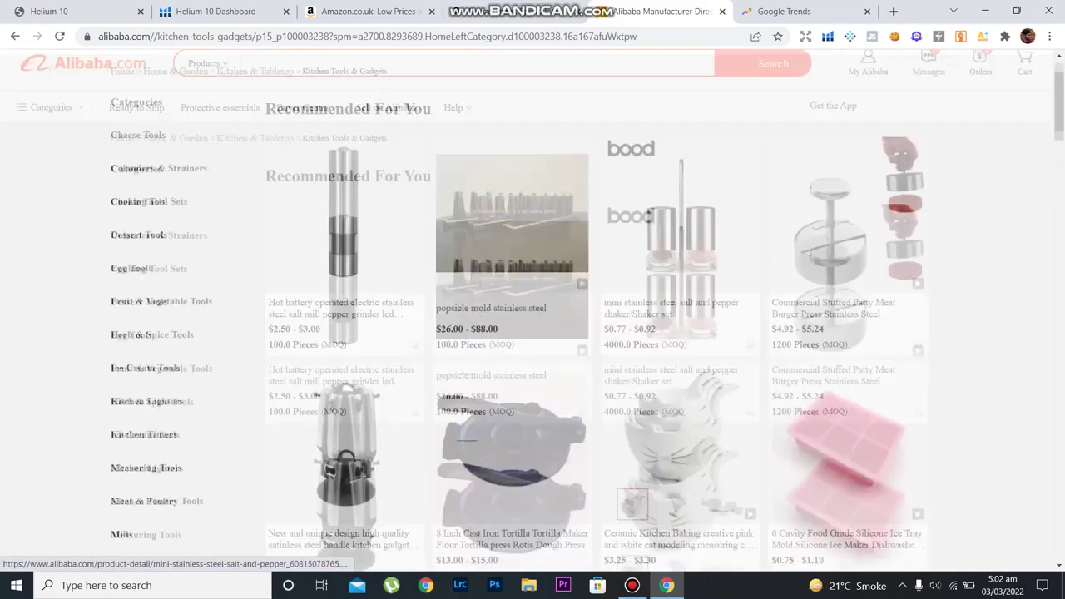
pyautogui.scroll(-8, 283, 487)
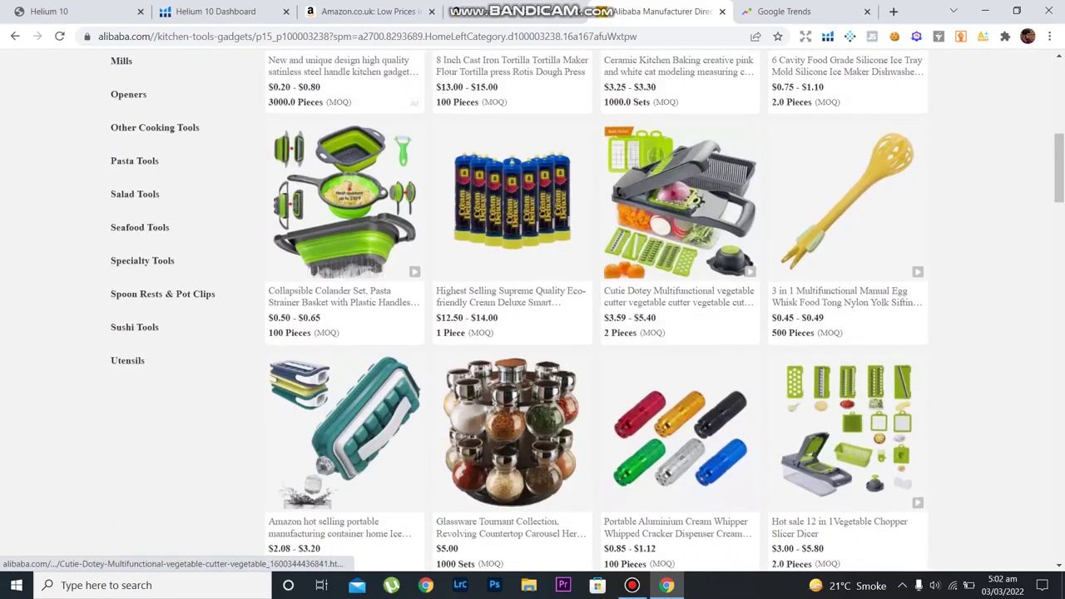
pyautogui.scroll(-5, 283, 487)
pyautogui.scroll(-3, 848, 333)
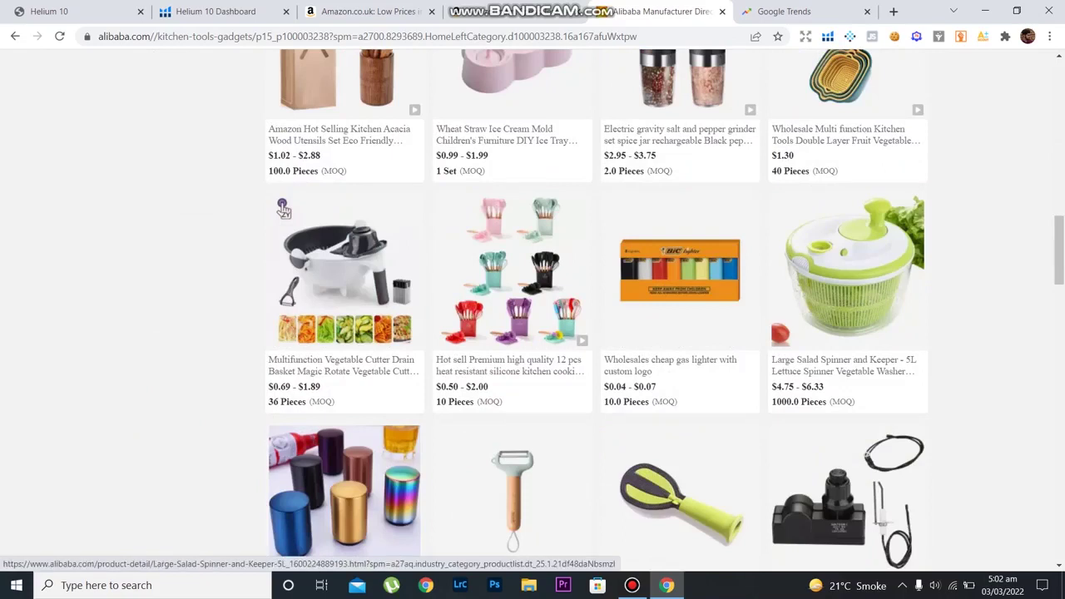
pyautogui.click(283, 210)
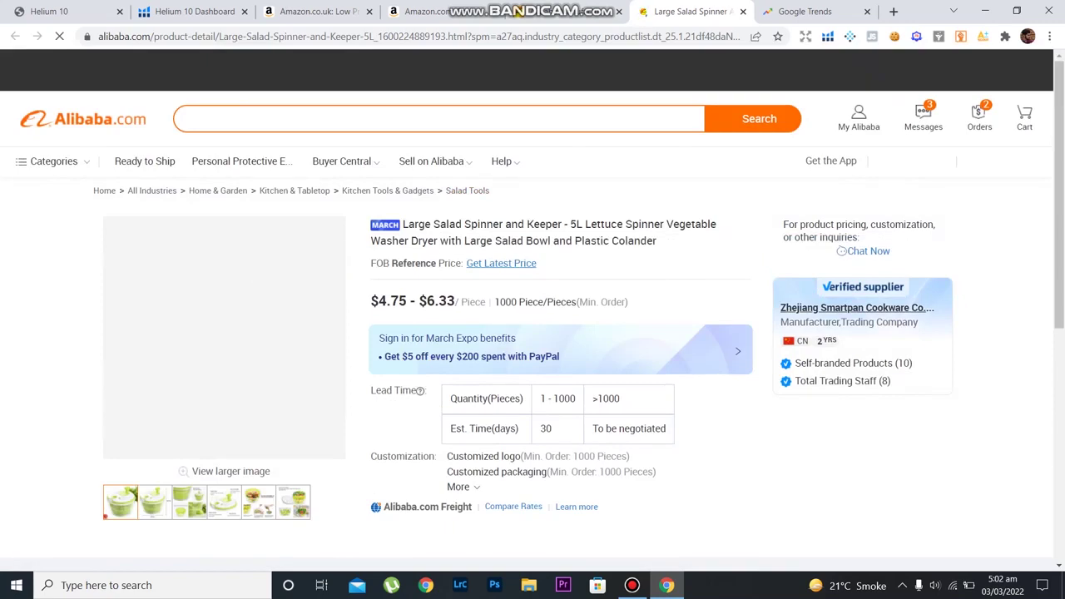
# Copy "Salad Spinner" from the Alibaba product title and search Amazon.com for it
pyautogui.moveTo(433, 224); pyautogui.dragTo(502, 225)
pyautogui.hotkey('ctrl', 'c')
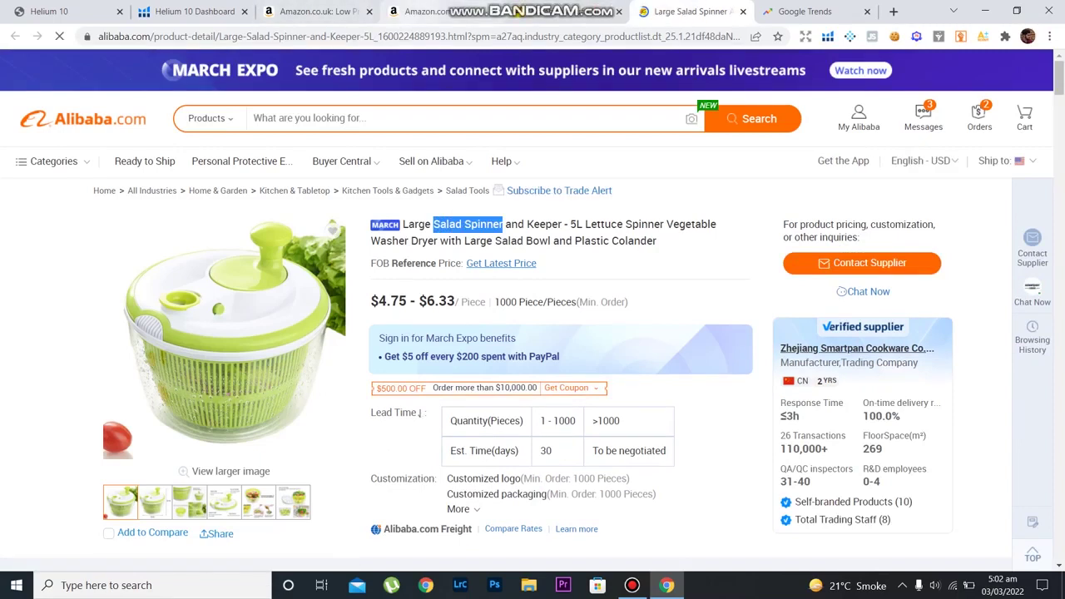
pyautogui.click(424, 11)
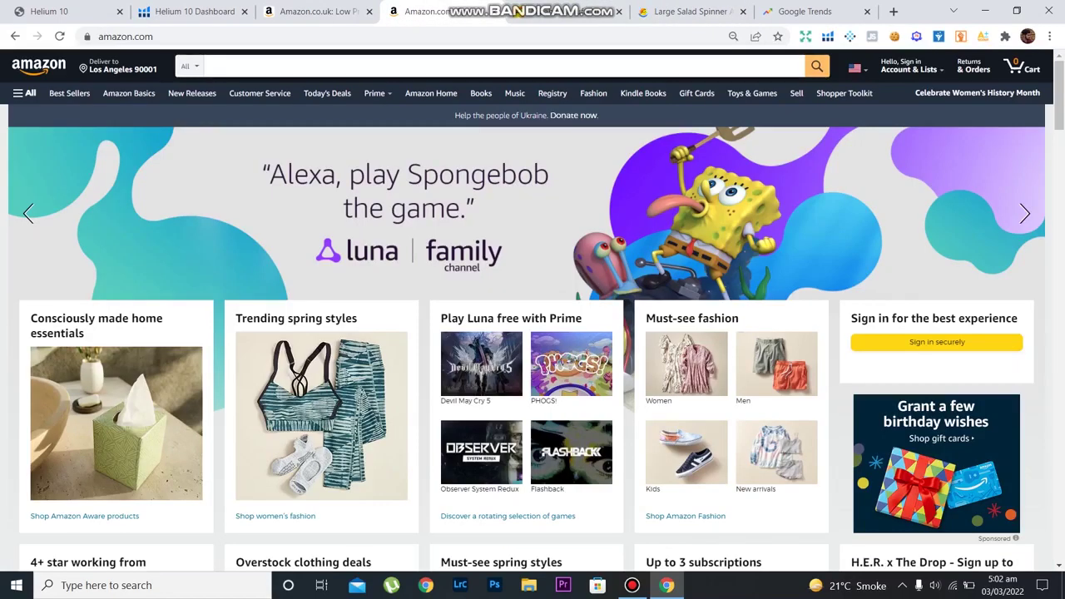
pyautogui.click(416, 66)
pyautogui.hotkey('ctrl', 'v')
pyautogui.press('Return')
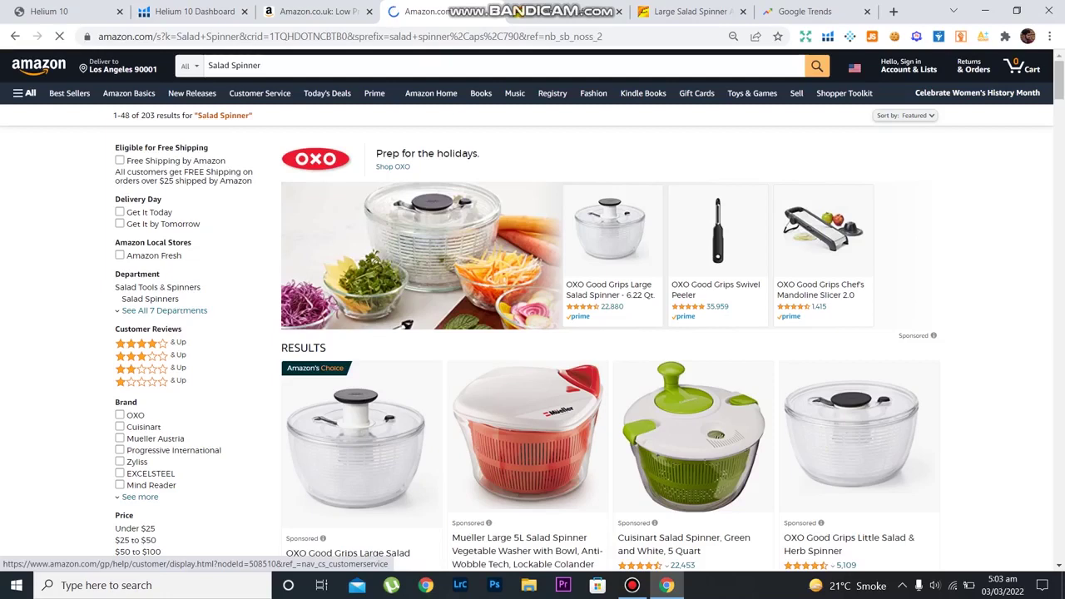
pyautogui.scroll(-8, 583, 316)
pyautogui.scroll(10, 583, 316)
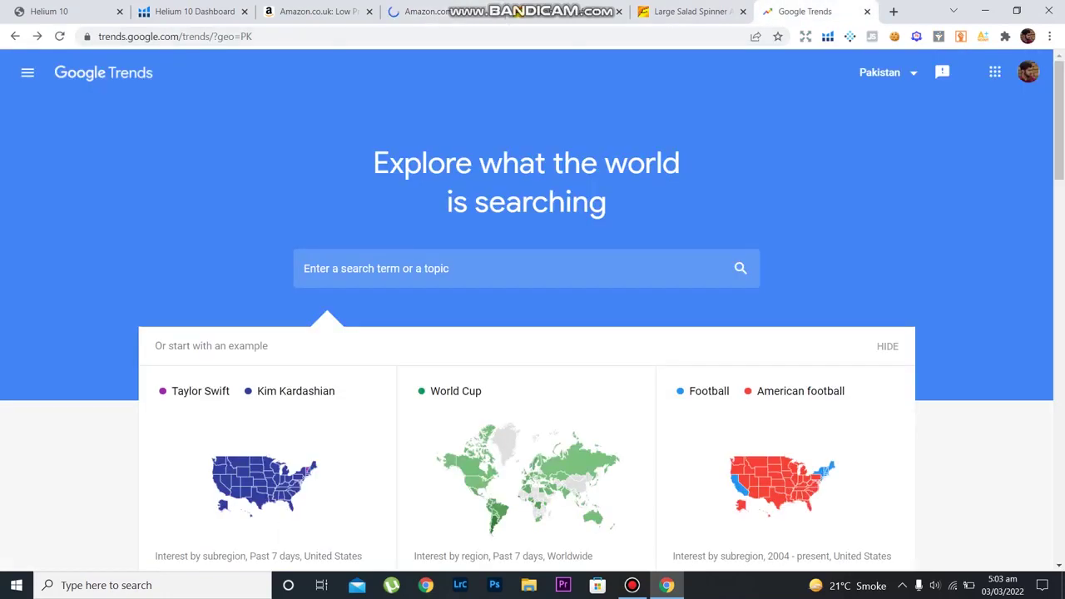
# Switch to Google Trends, search for "Salad Spinner" and set the region to United States
pyautogui.hotkey('ctrl', 'v')
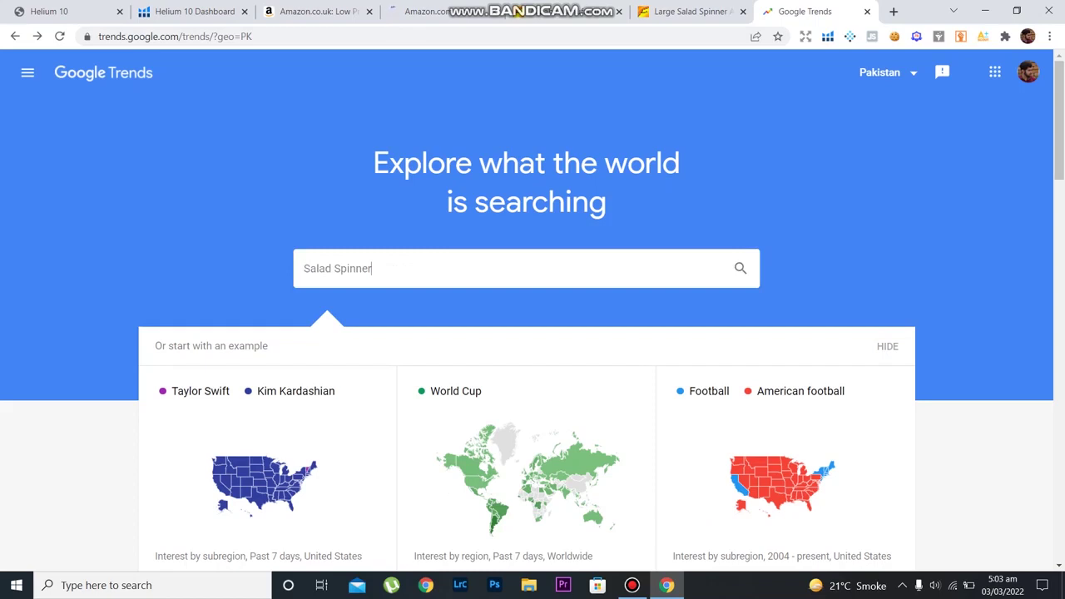
pyautogui.press('Return')
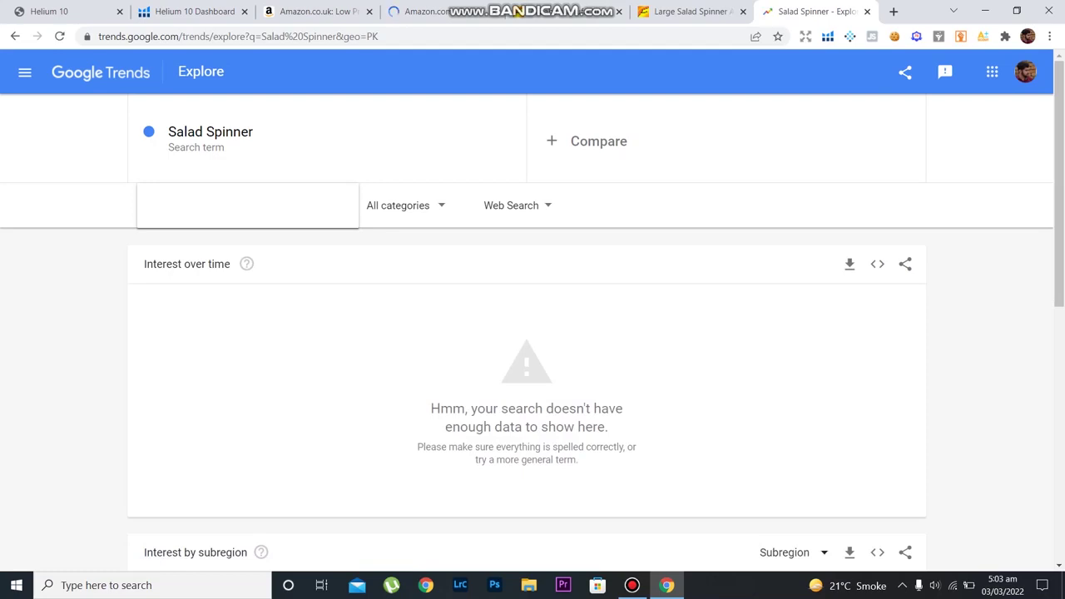
pyautogui.write('united')
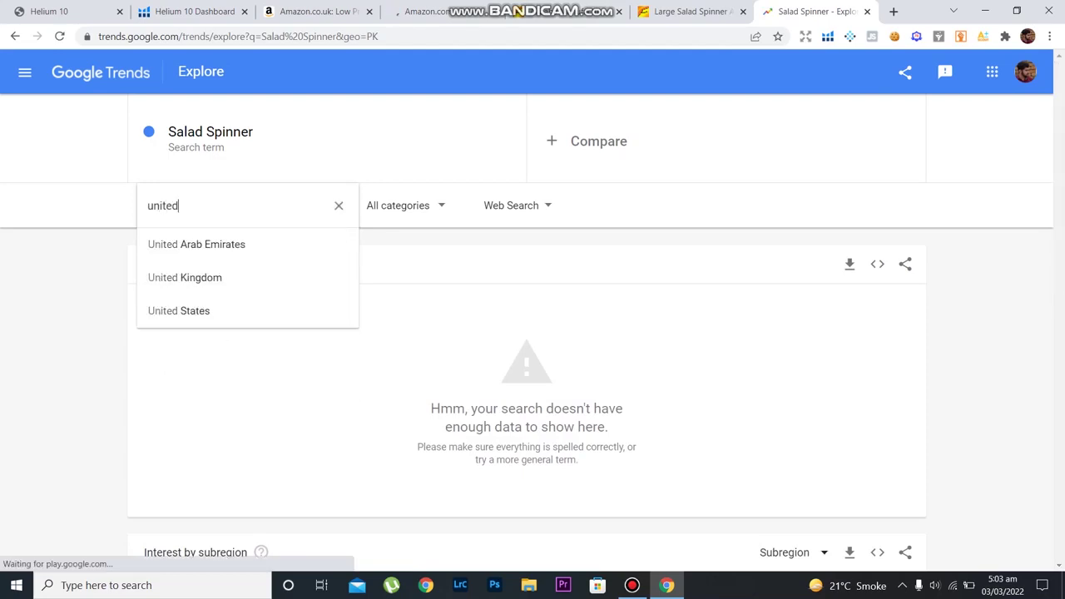
pyautogui.press('Return')
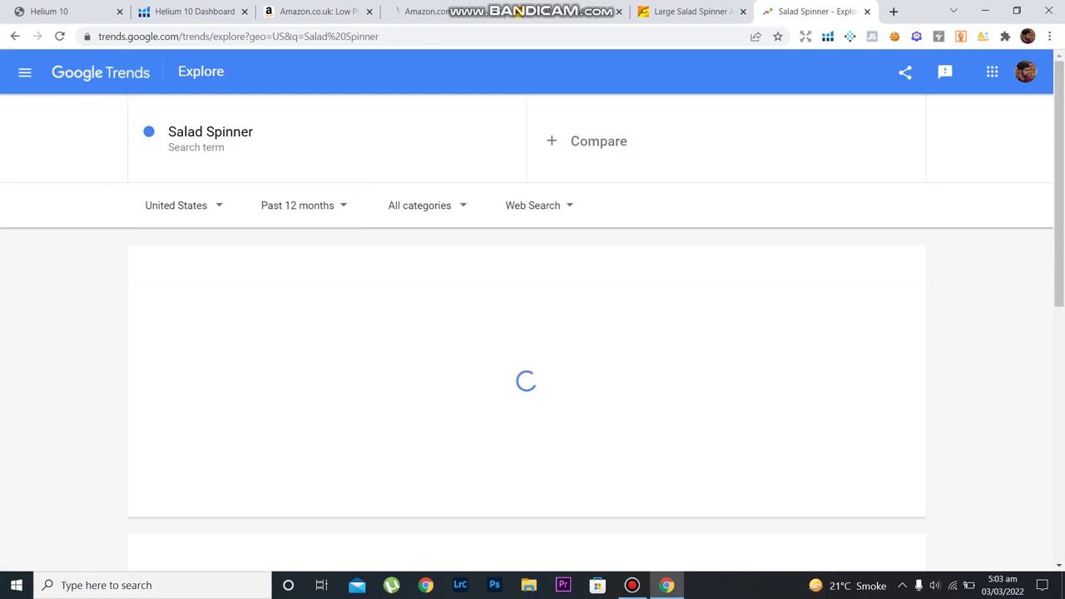
# Apply a custom time range from 2/3/2019 to 3/3/2022 to the Salad Spinner trend
pyautogui.click(304, 205)
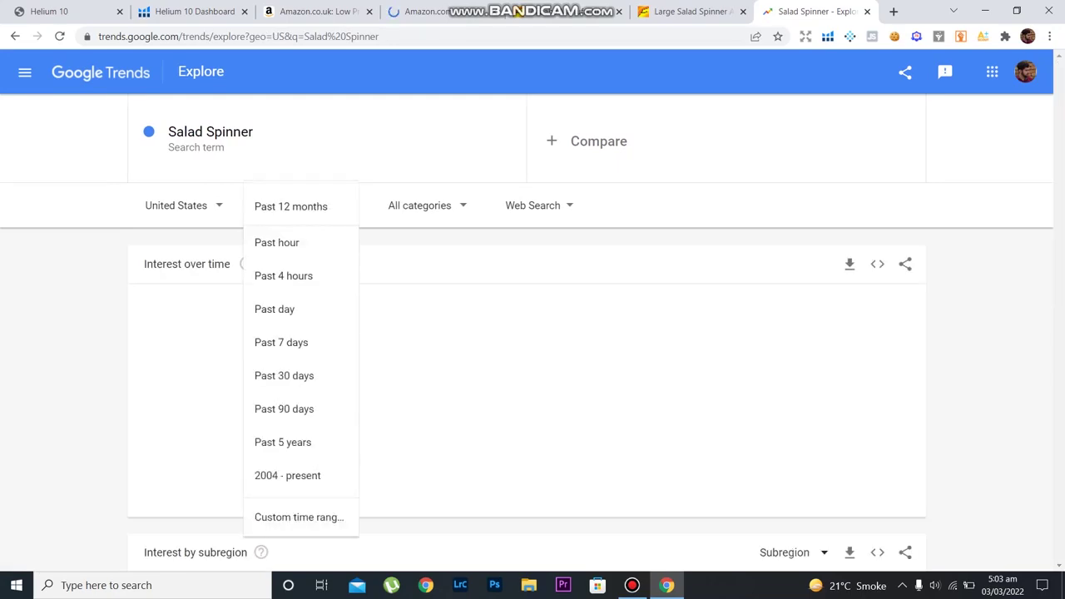
pyautogui.click(300, 517)
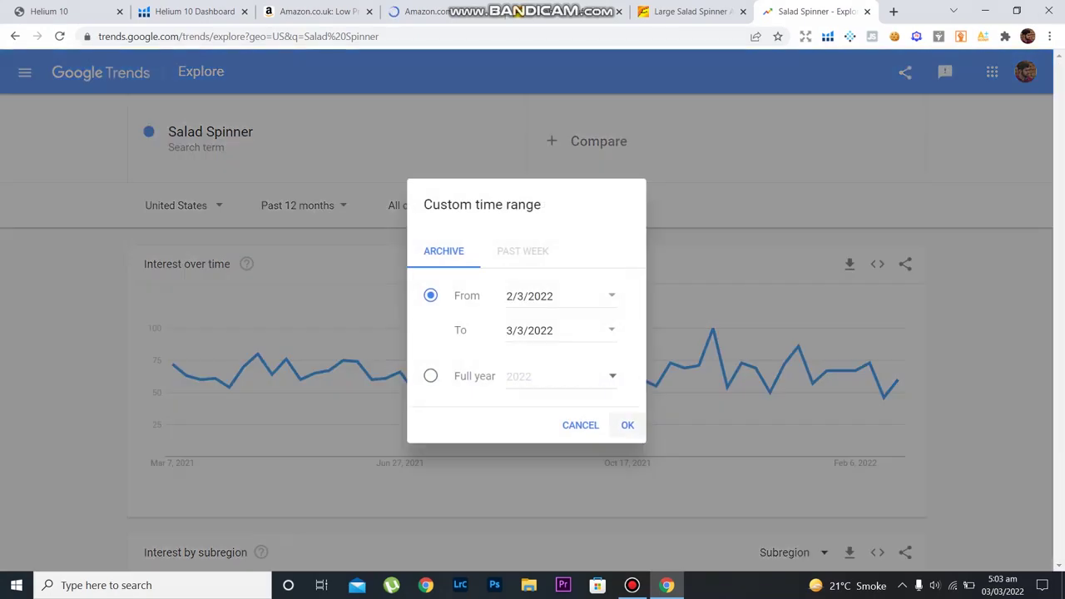
pyautogui.press('BackSpace')
pyautogui.press('BackSpace')
pyautogui.write('19')
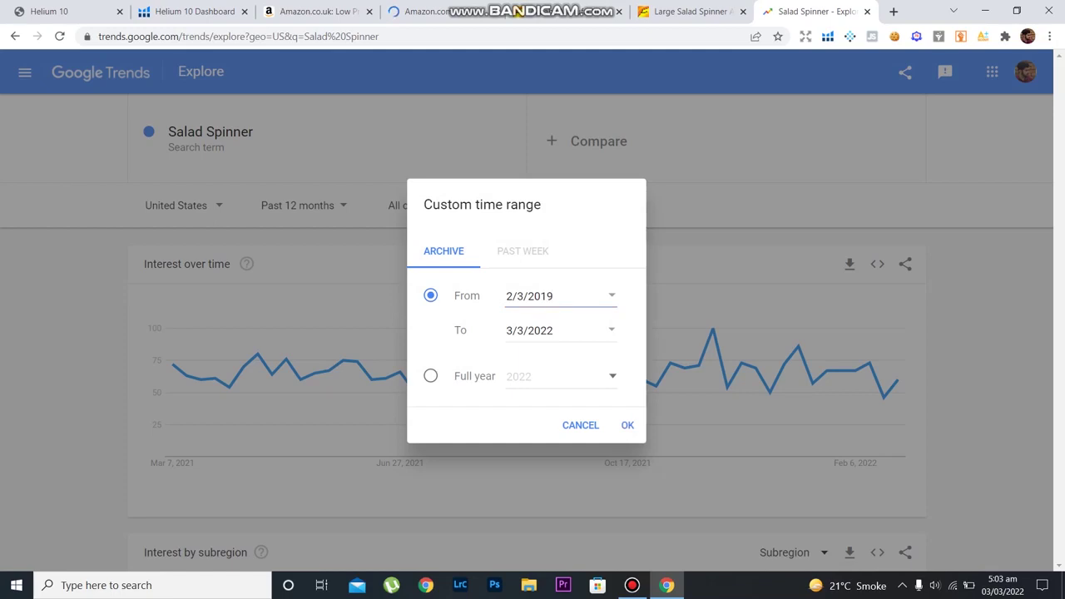
pyautogui.click(627, 425)
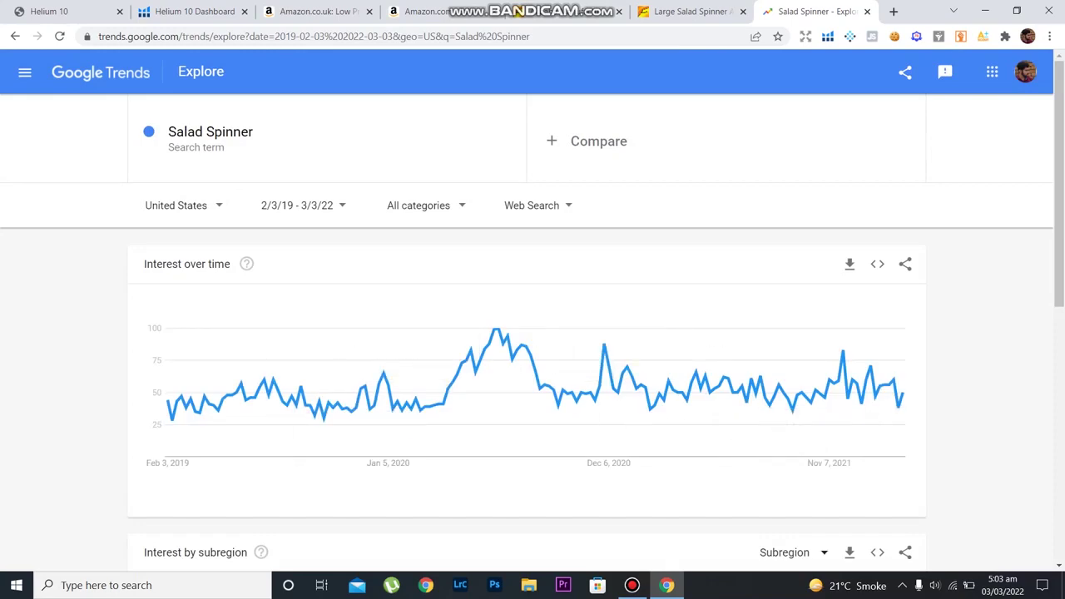
# Check the Salad Spinner trend for the United Kingdom and return the region to United States
pyautogui.click(182, 205)
pyautogui.write('united')
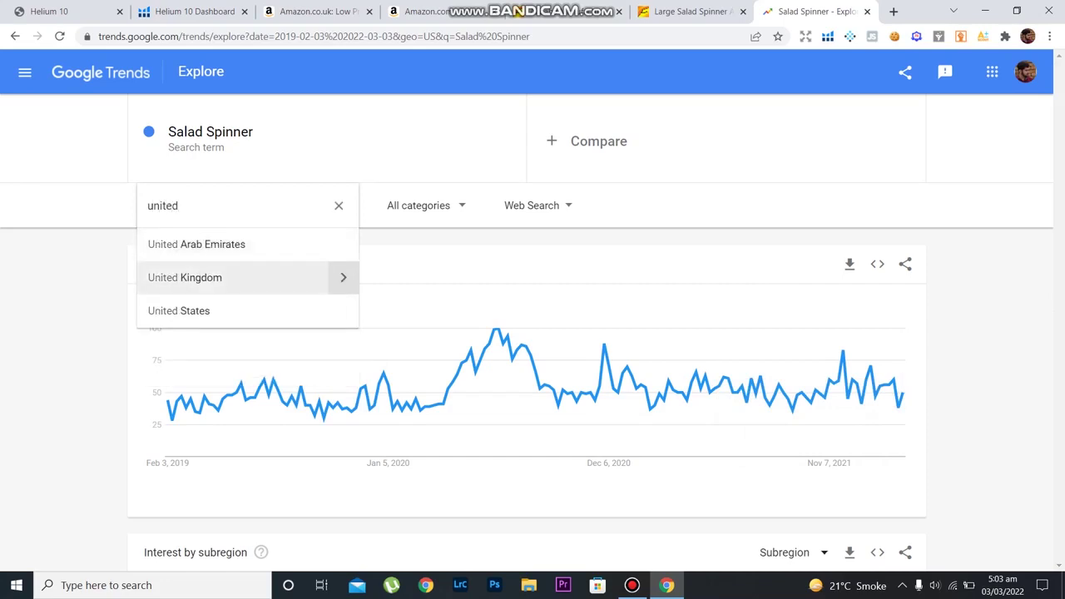
pyautogui.click(185, 277)
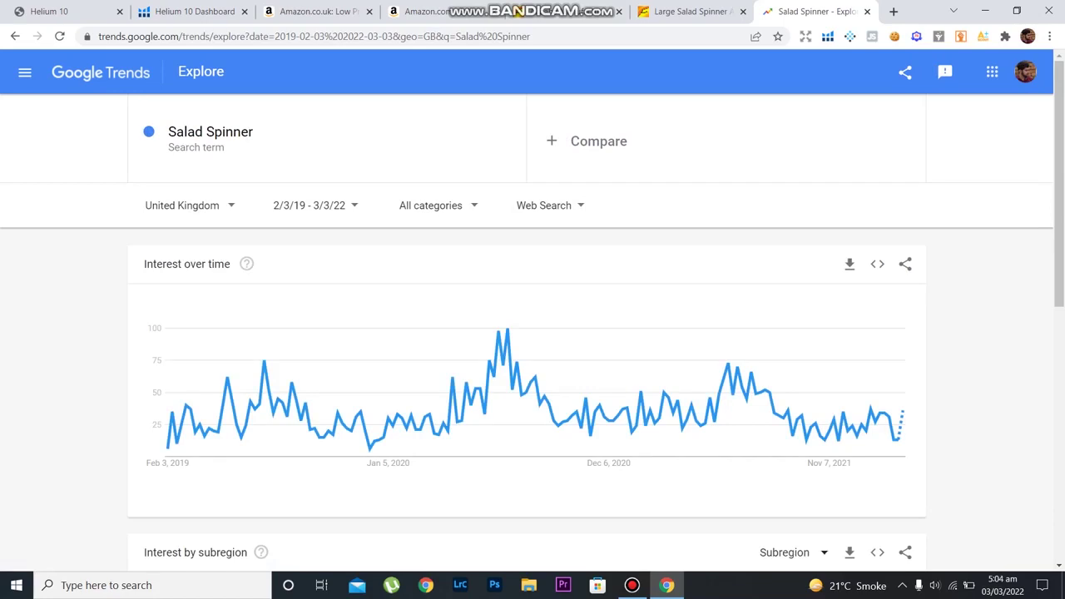
pyautogui.click(190, 205)
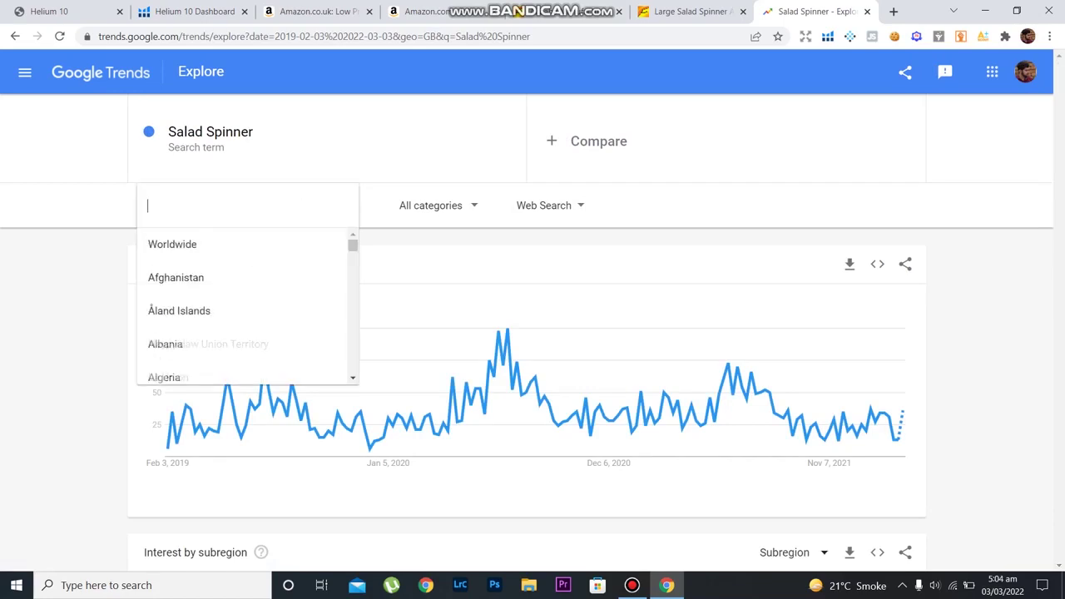
pyautogui.write('unite')
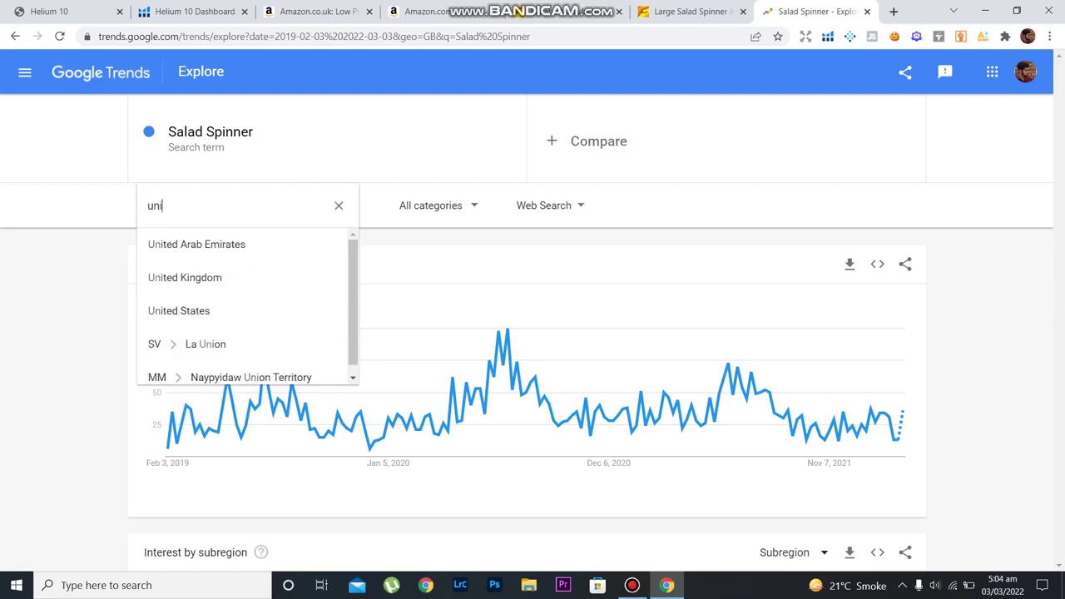
pyautogui.press('Down')
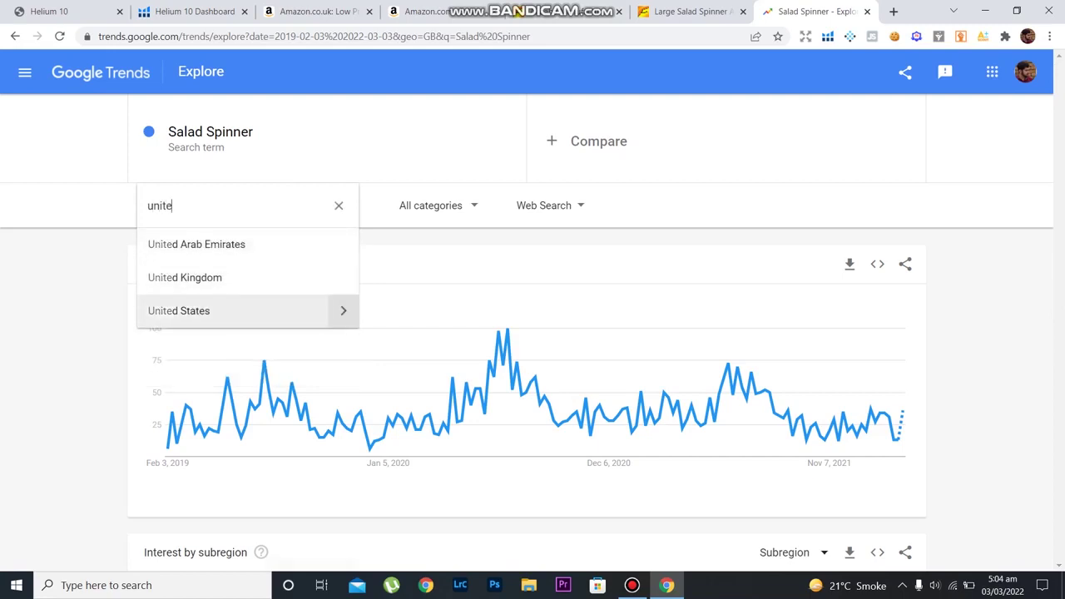
pyautogui.press('Return')
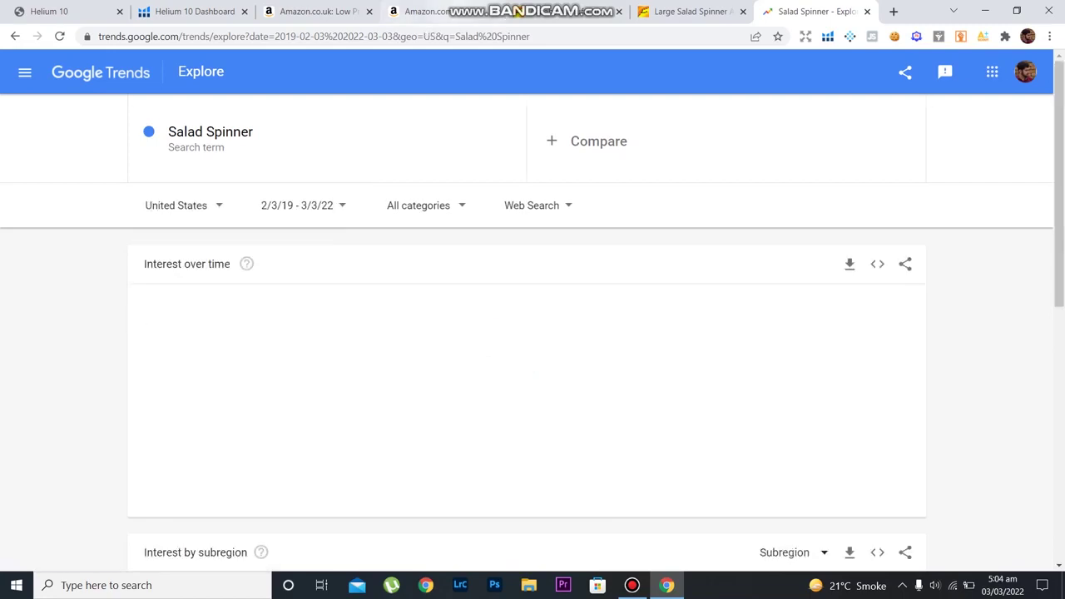
# Switch back to the Amazon.com Salad Spinner results and run Helium 10 Xray on them
pyautogui.click(518, 12)
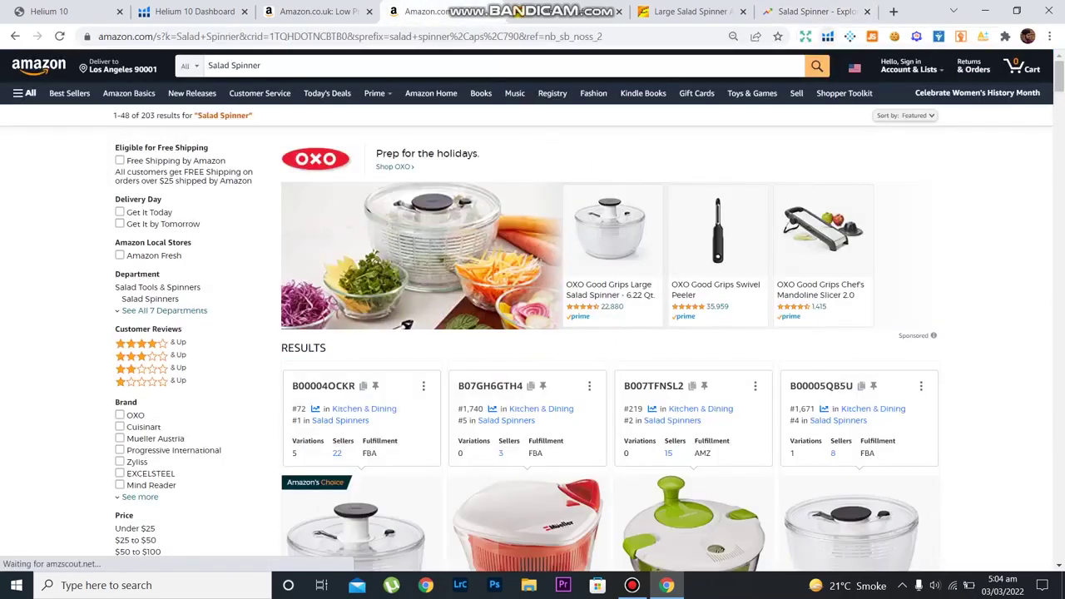
pyautogui.click(827, 36)
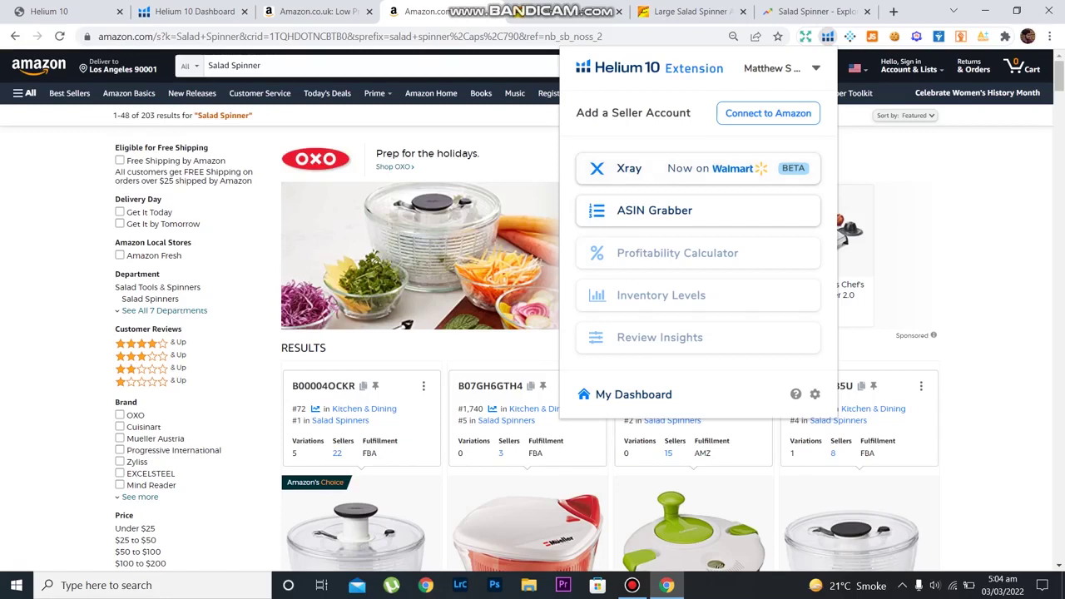
pyautogui.click(629, 168)
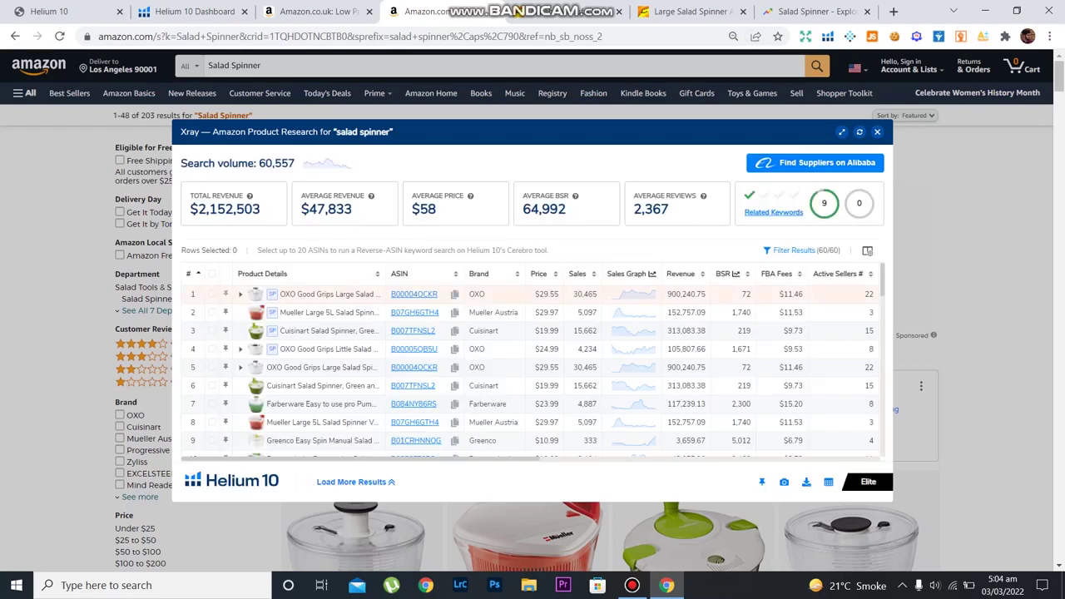
# Remove the first four sponsored products, rows 1 to 4, from the Xray results
pyautogui.click(211, 294)
pyautogui.click(211, 312)
pyautogui.click(212, 330)
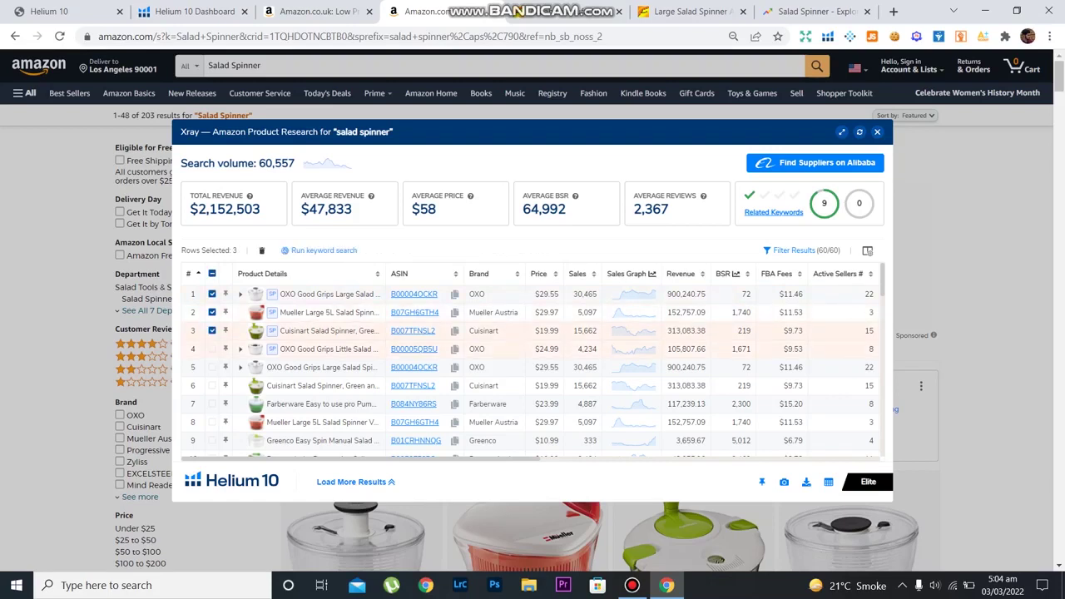
pyautogui.click(211, 348)
pyautogui.click(262, 250)
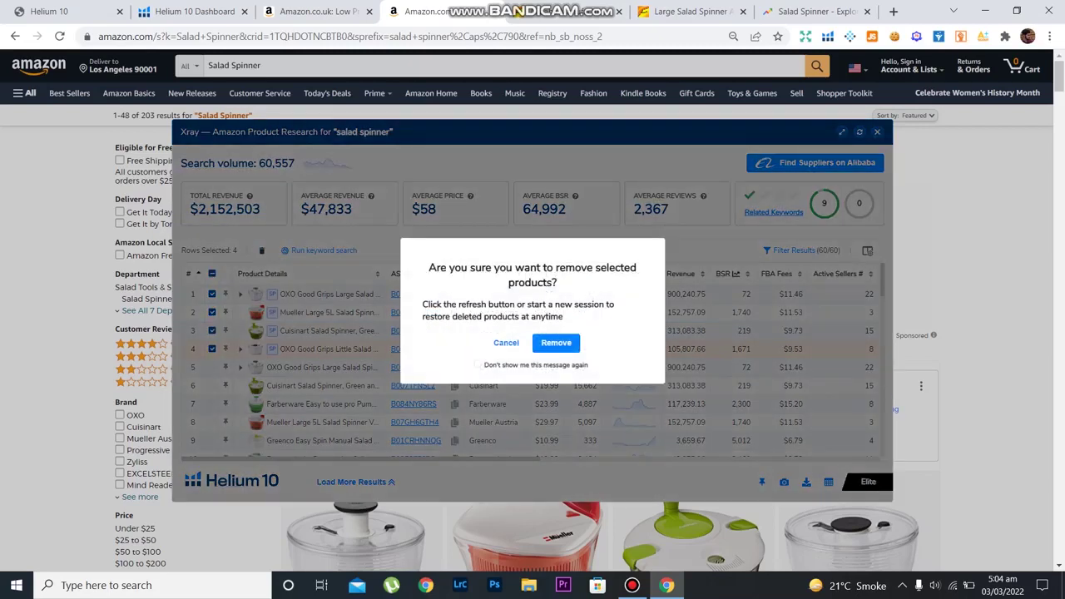
pyautogui.click(556, 342)
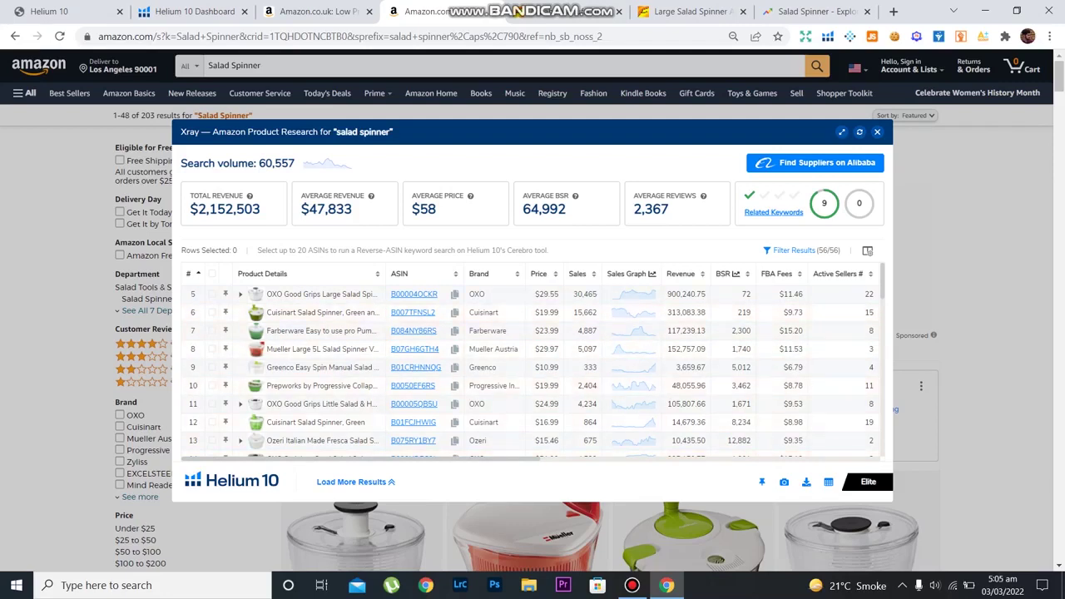
# Examine the remaining products' prices, sales, revenue and seller figures in the Xray table
pyautogui.scroll(-1, 530, 371)
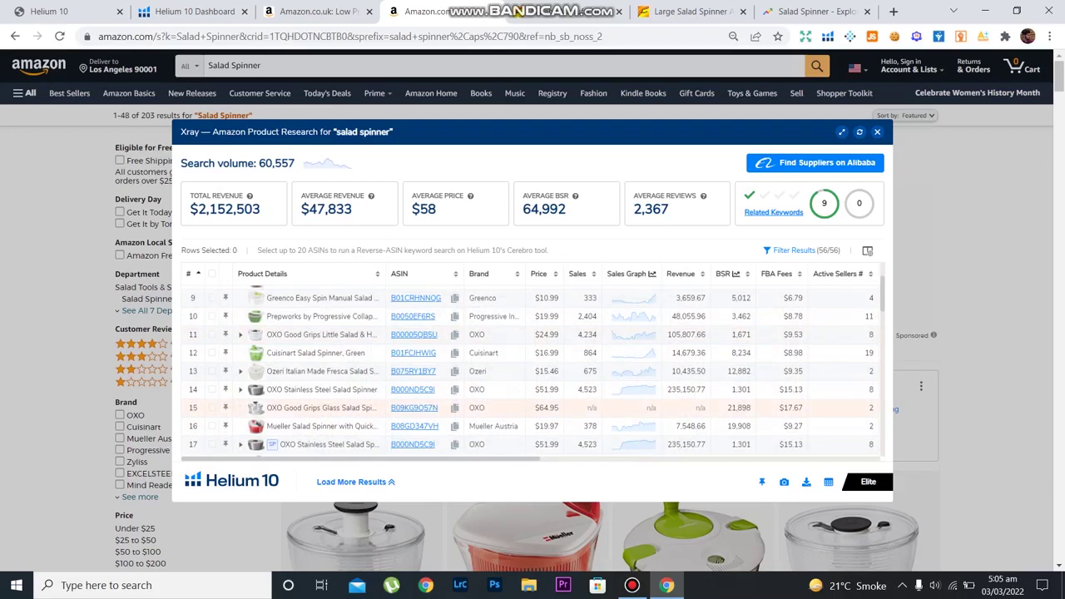
pyautogui.scroll(1, 530, 371)
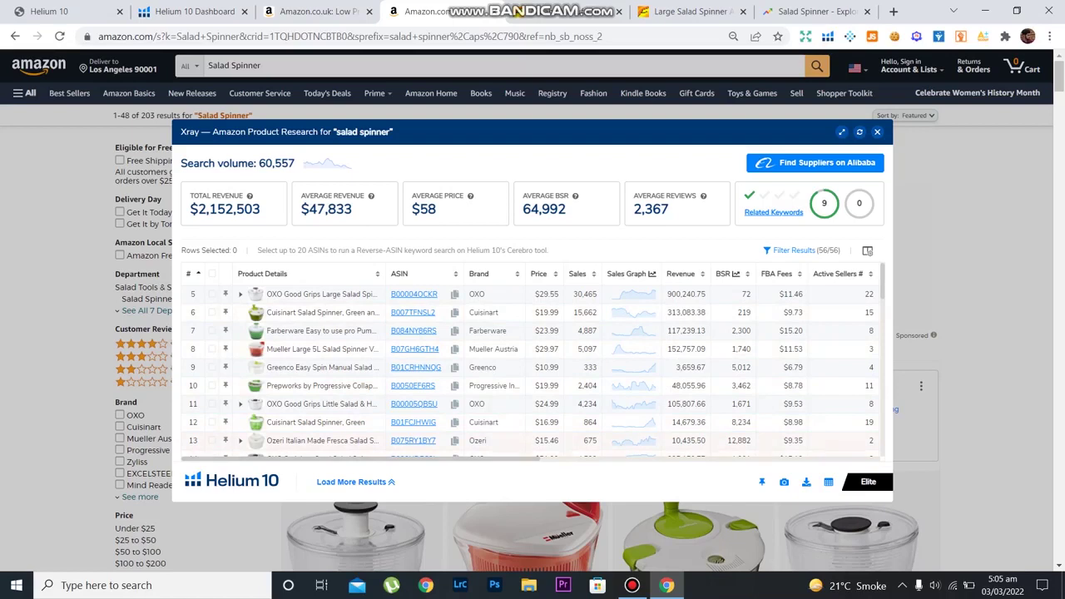
pyautogui.scroll(-1, 530, 371)
pyautogui.hscroll(2, 533, 366)
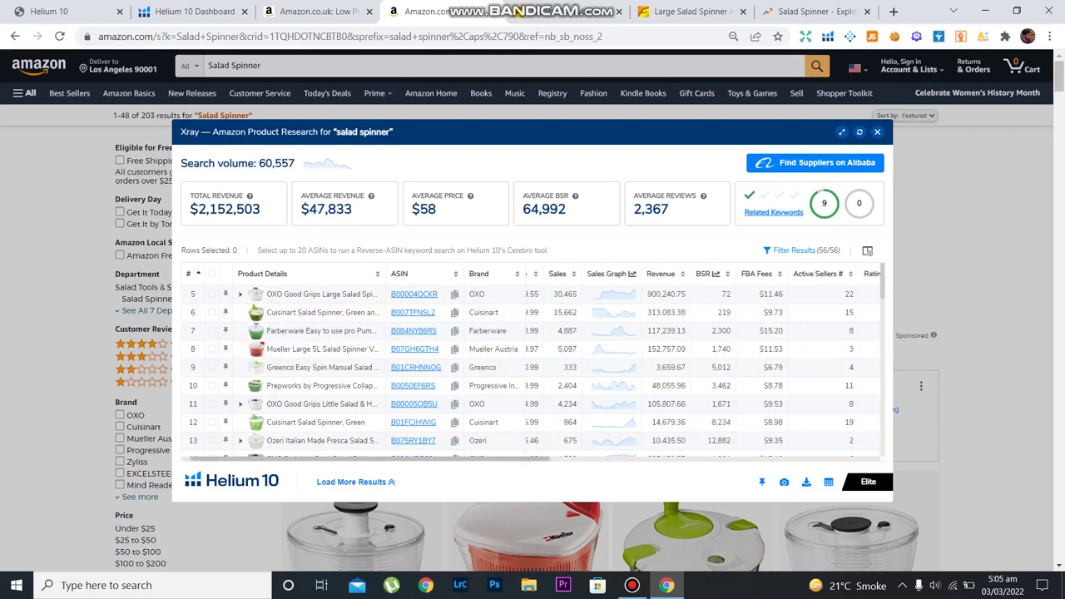
pyautogui.hscroll(-2, 532, 366)
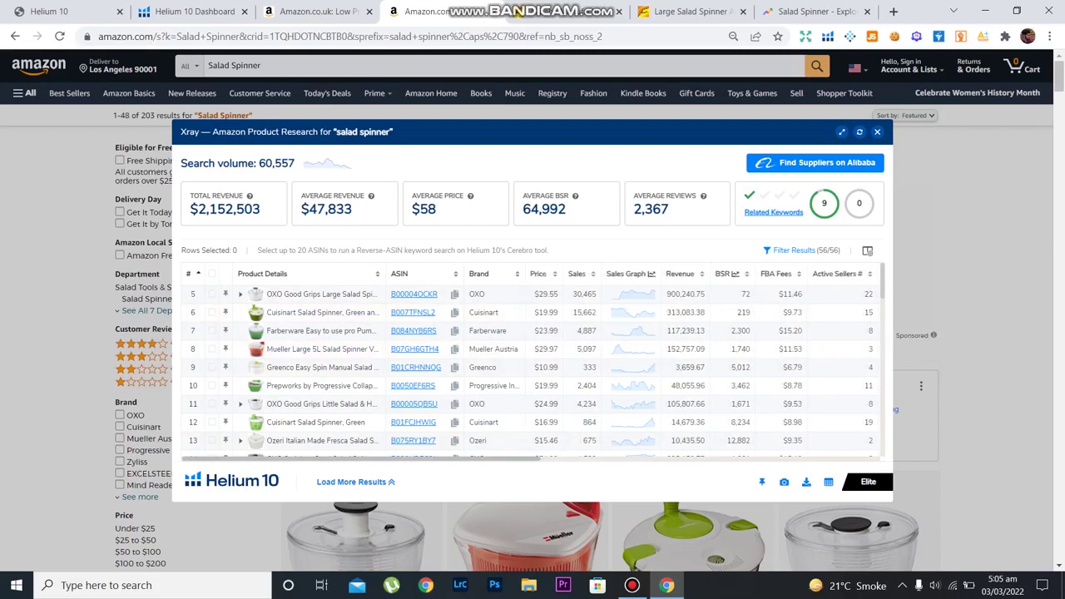
# Examine the fees, ratings, review counts, review velocity, fulfillment and dimensions of the Xray products, and close Xray
pyautogui.hscroll(1, 533, 366)
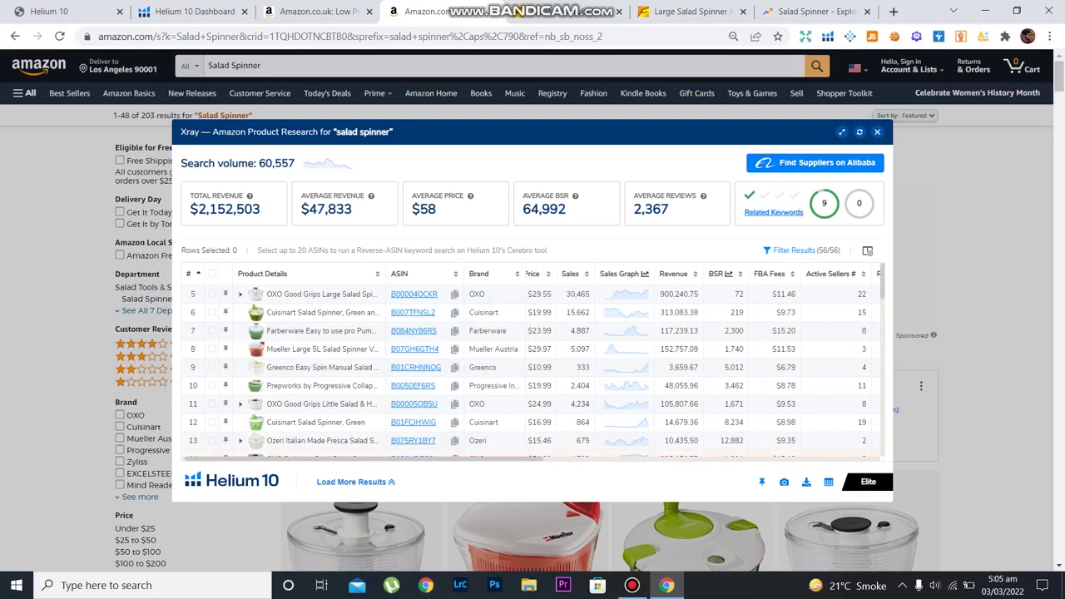
pyautogui.hscroll(5, 532, 366)
pyautogui.hscroll(4, 532, 366)
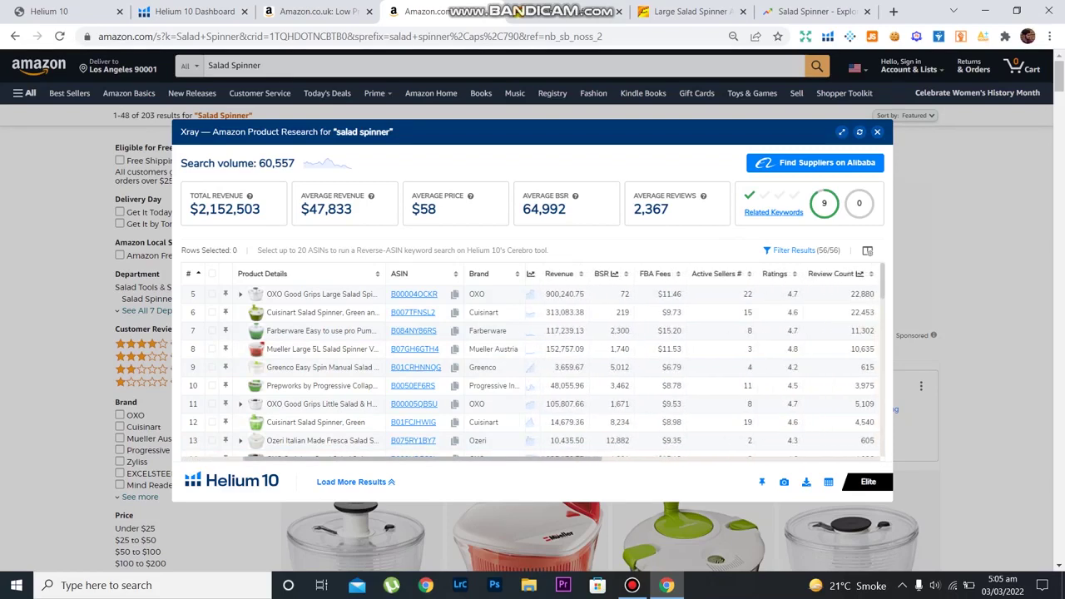
pyautogui.hscroll(4, 533, 366)
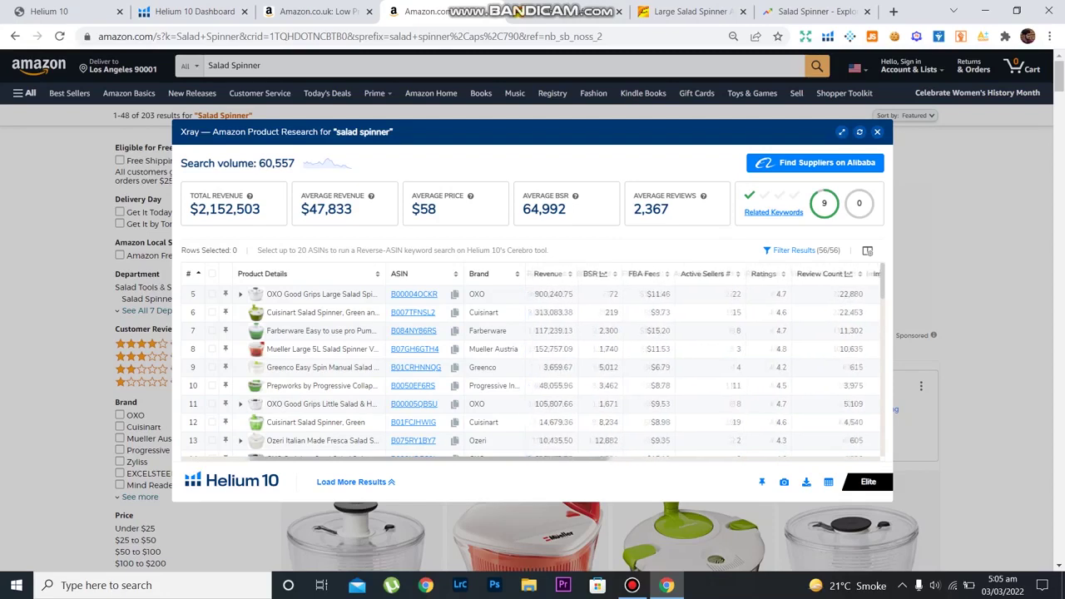
pyautogui.hscroll(2, 533, 366)
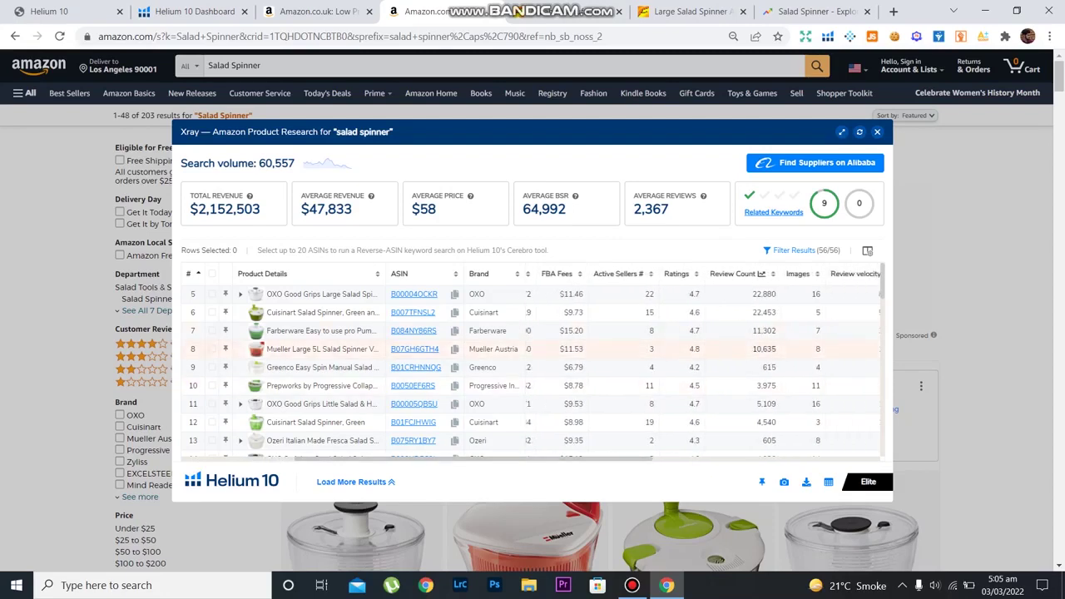
pyautogui.scroll(-2, 533, 375)
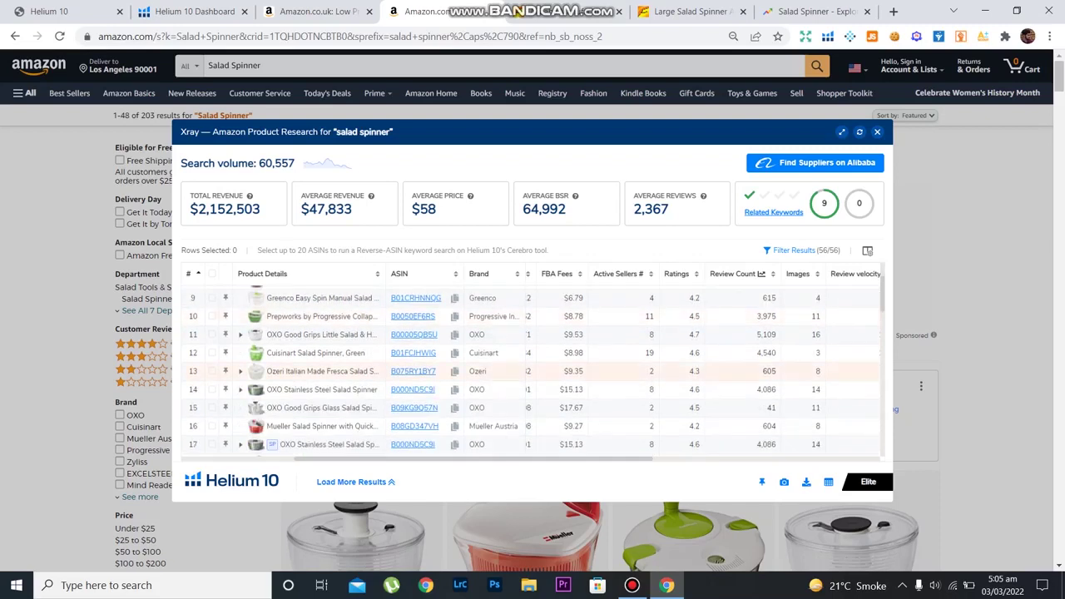
pyautogui.scroll(2, 532, 371)
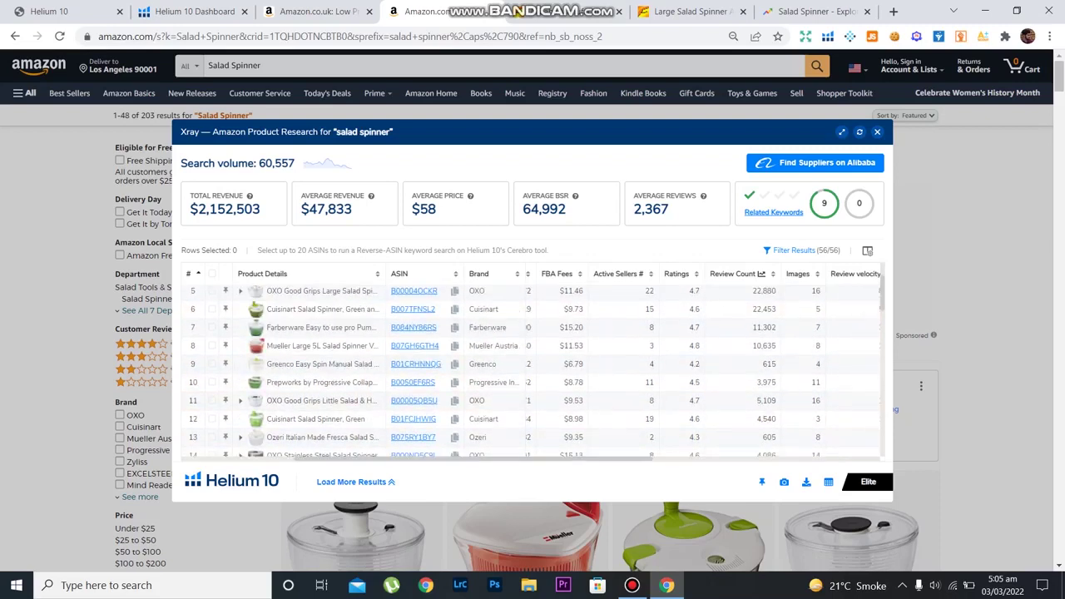
pyautogui.hscroll(2, 533, 366)
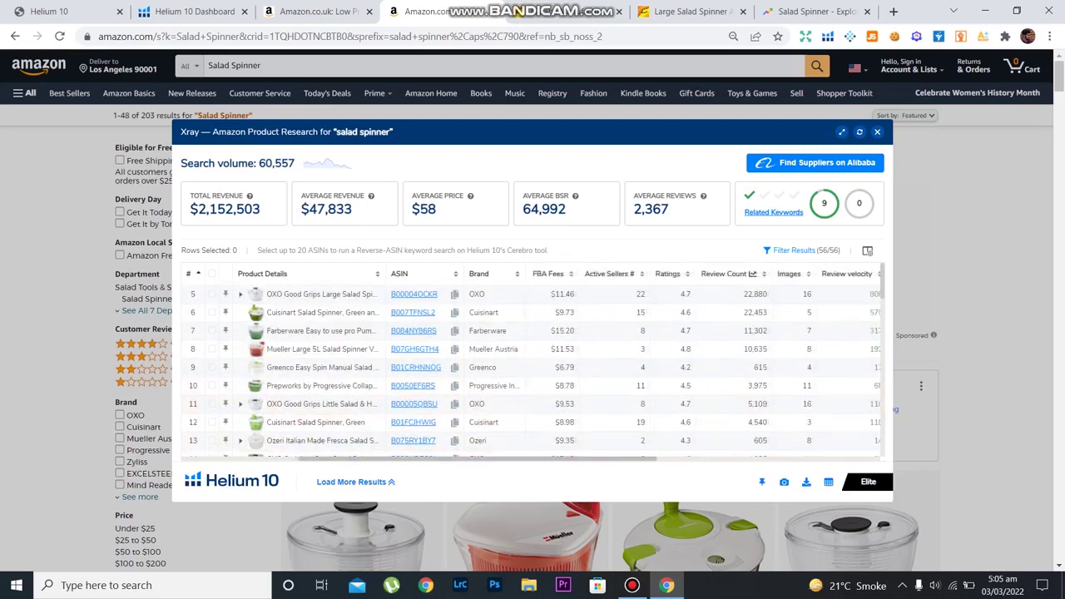
pyautogui.hscroll(4, 532, 366)
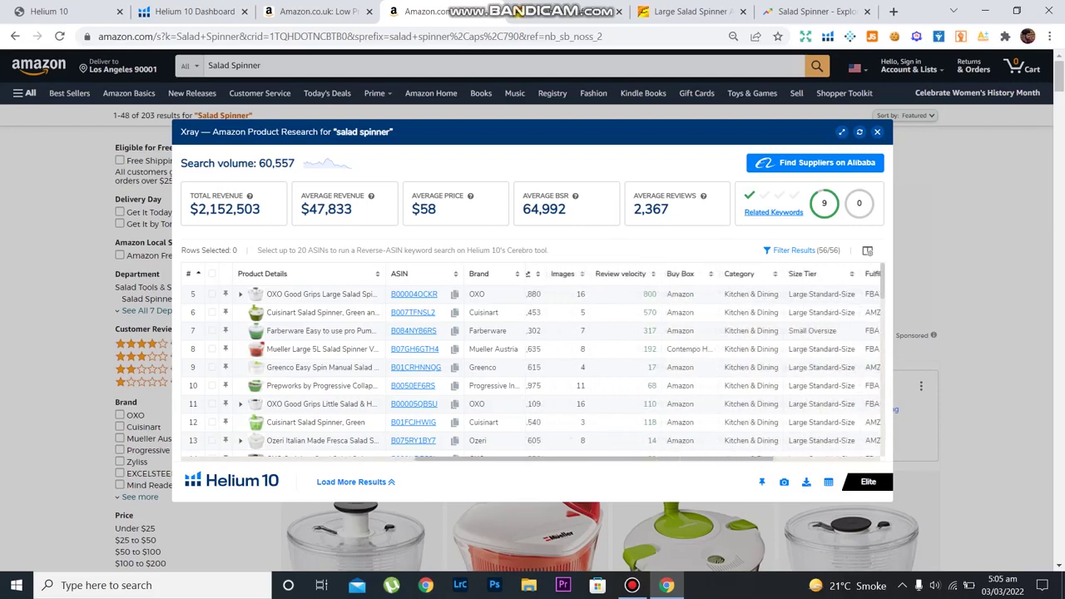
pyautogui.hscroll(2, 532, 367)
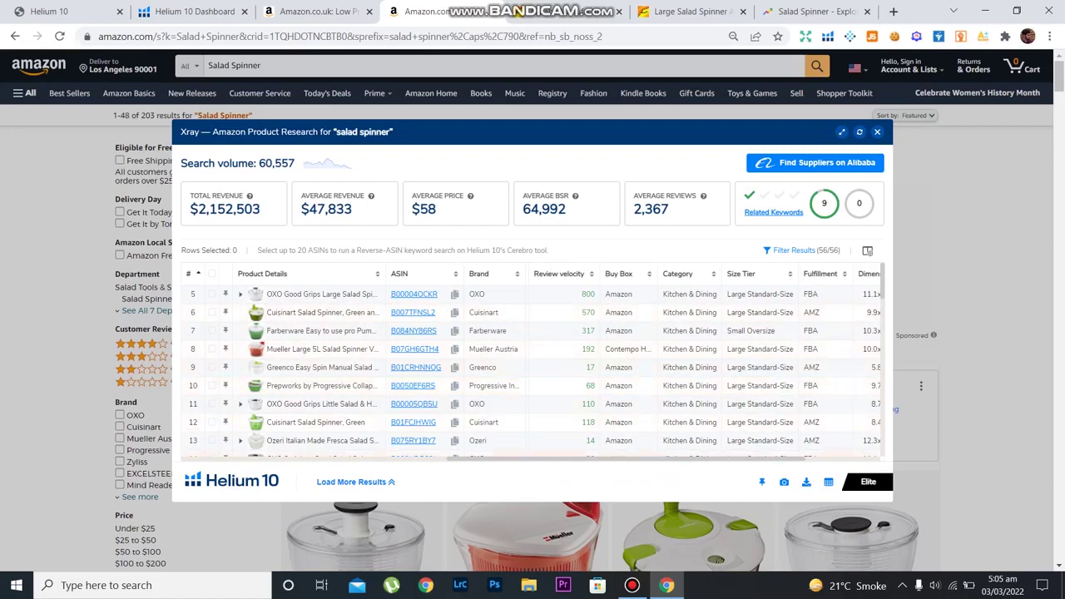
pyautogui.moveTo(626, 458); pyautogui.dragTo(653, 458)
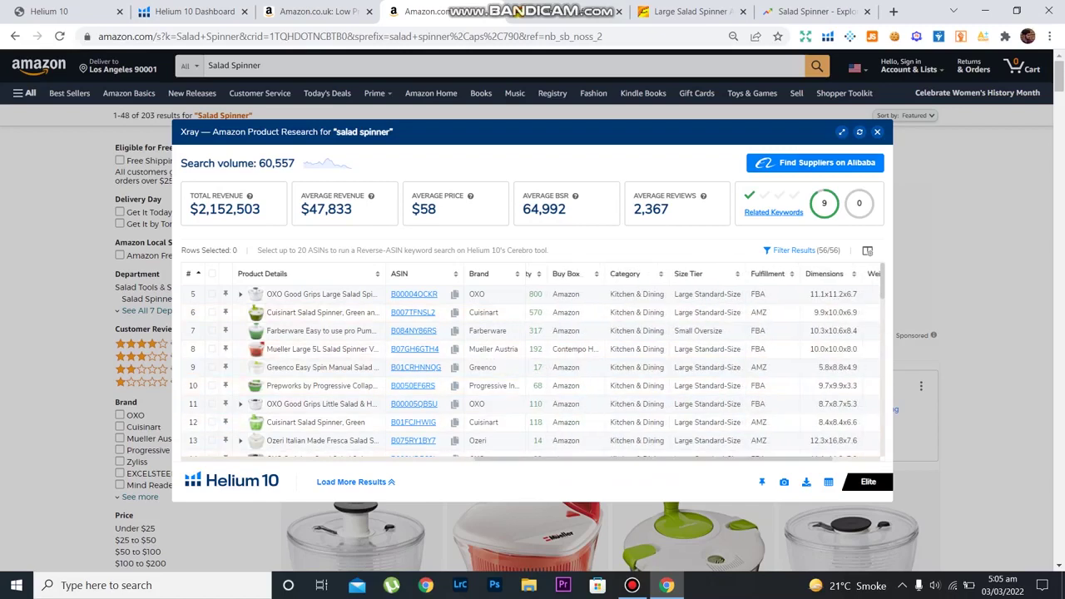
pyautogui.click(877, 132)
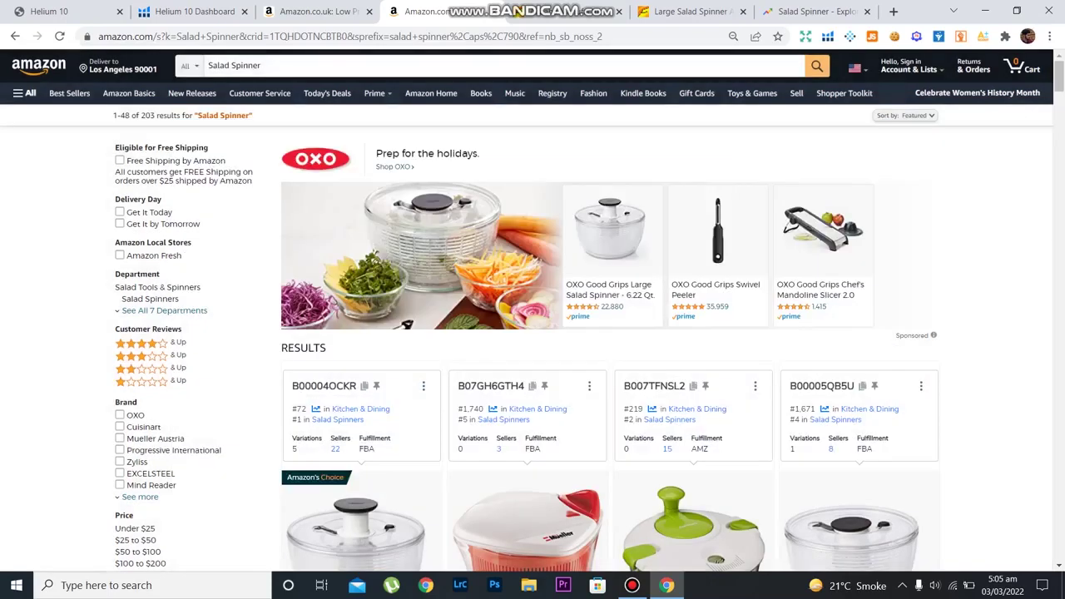
# Look through the Salad Spinner search results and open the sponsored Mueller Large 5L Salad Spinner listing
pyautogui.scroll(-4, 532, 310)
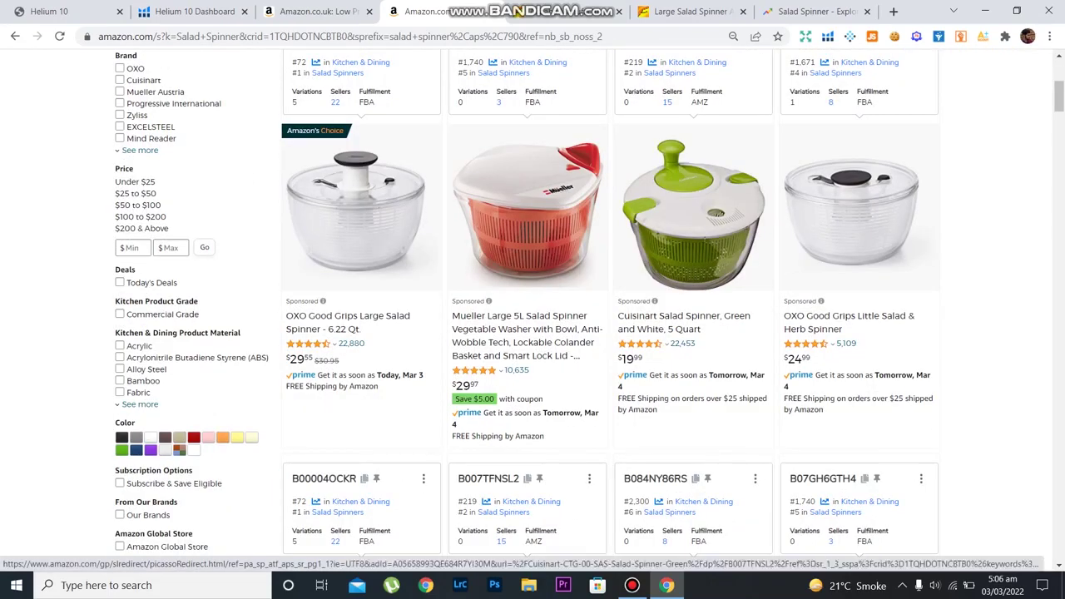
pyautogui.scroll(-2, 532, 311)
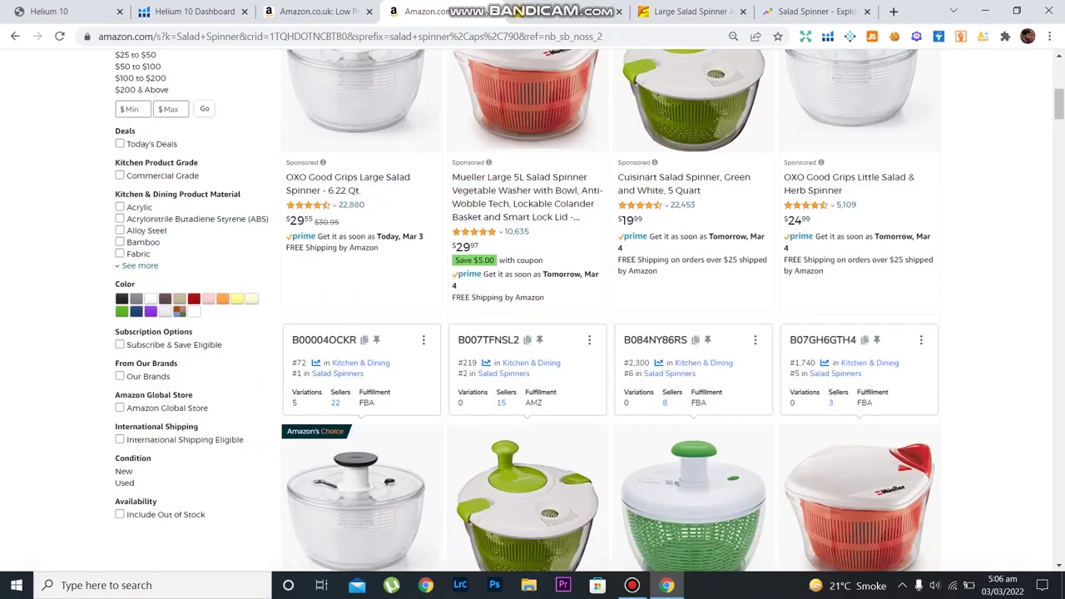
pyautogui.scroll(-12, 610, 310)
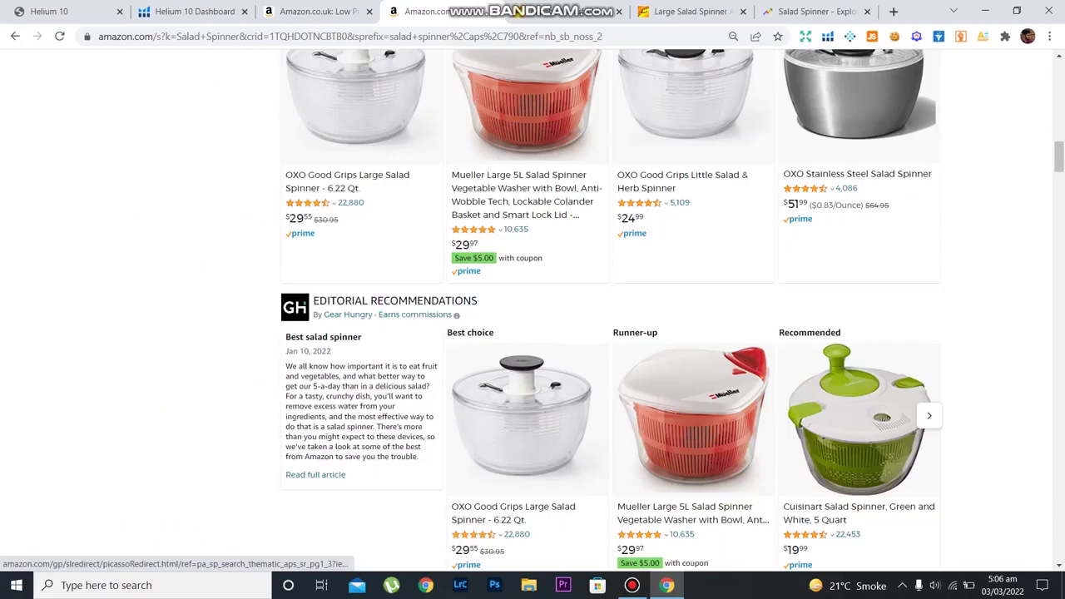
pyautogui.scroll(-3, 610, 311)
pyautogui.scroll(15, 610, 311)
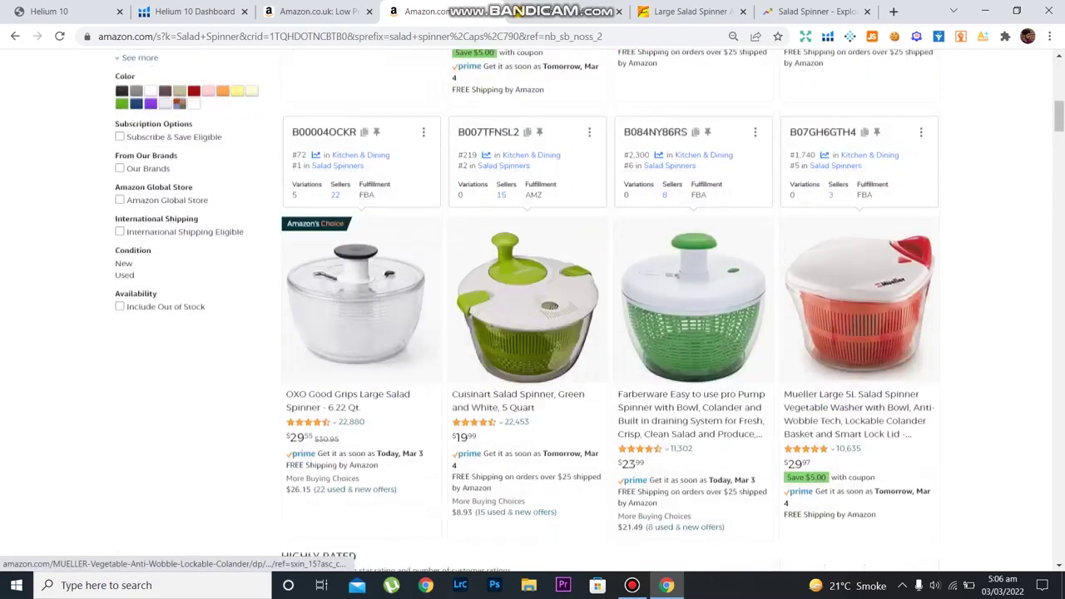
pyautogui.scroll(-5, 527, 310)
pyautogui.scroll(3, 526, 311)
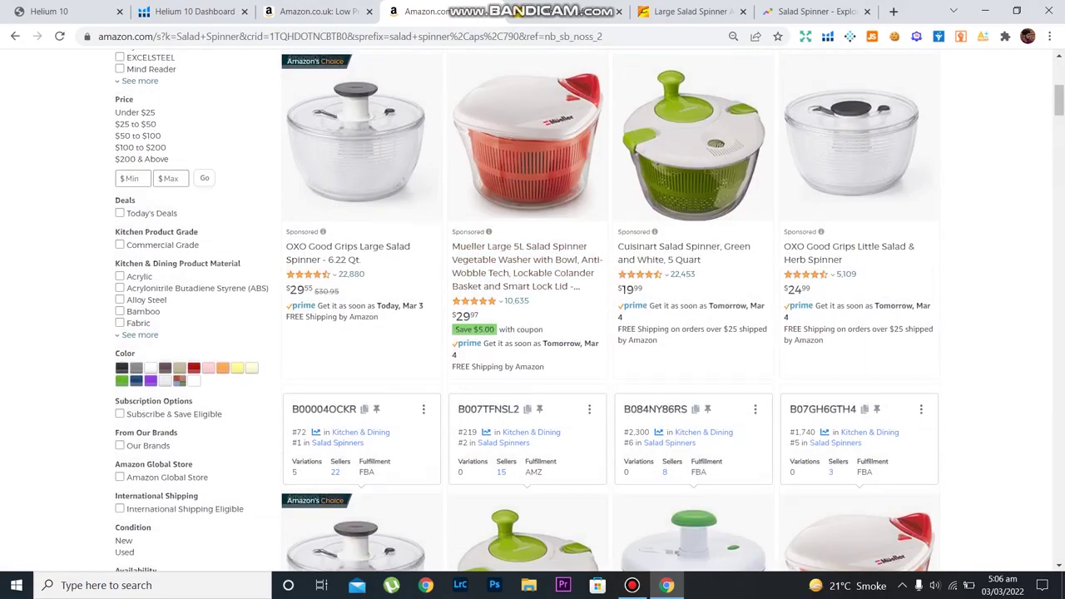
pyautogui.click(527, 273)
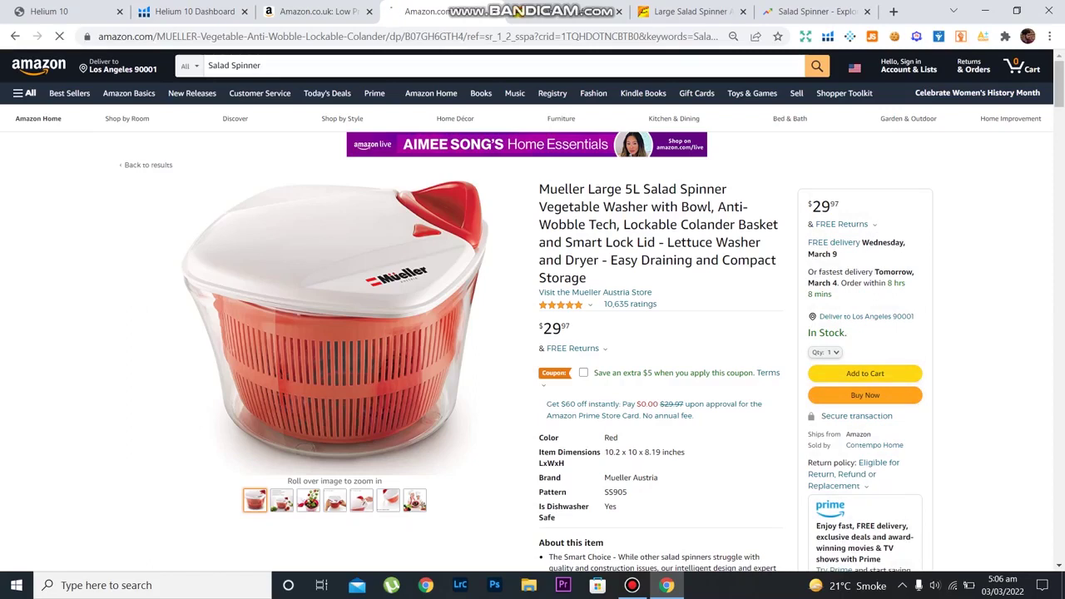
# Copy "Colander Basket" from the Mueller product title and explore it as the search term in Google Trends
pyautogui.moveTo(678, 224); pyautogui.dragTo(778, 224)
pyautogui.hotkey('ctrl', 'c')
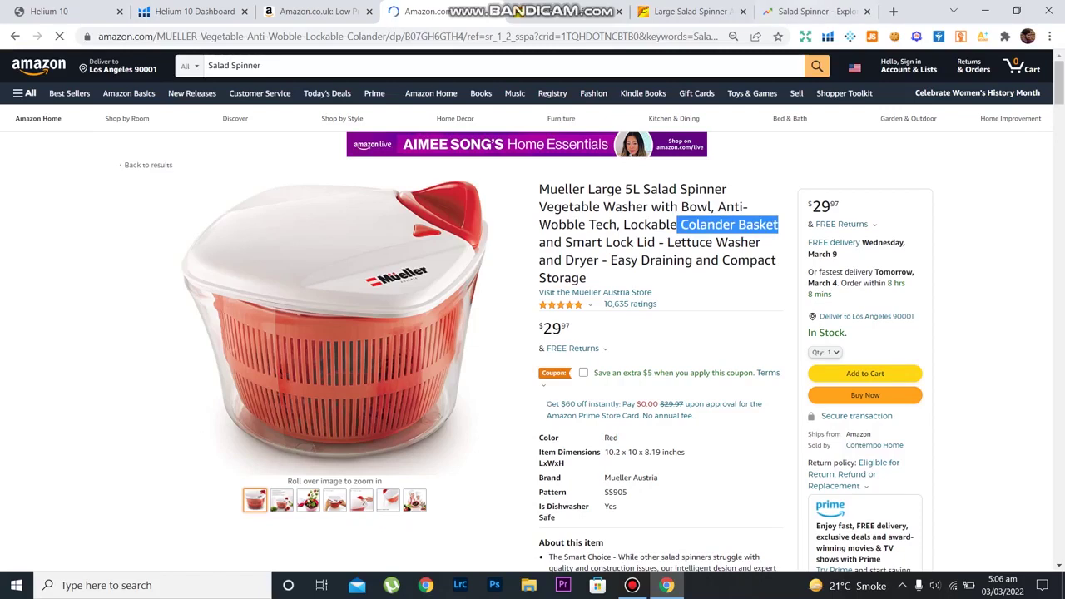
pyautogui.click(811, 11)
pyautogui.click(200, 135)
pyautogui.press('BackSpace')
pyautogui.hotkey('ctrl', 'v')
pyautogui.press('Return')
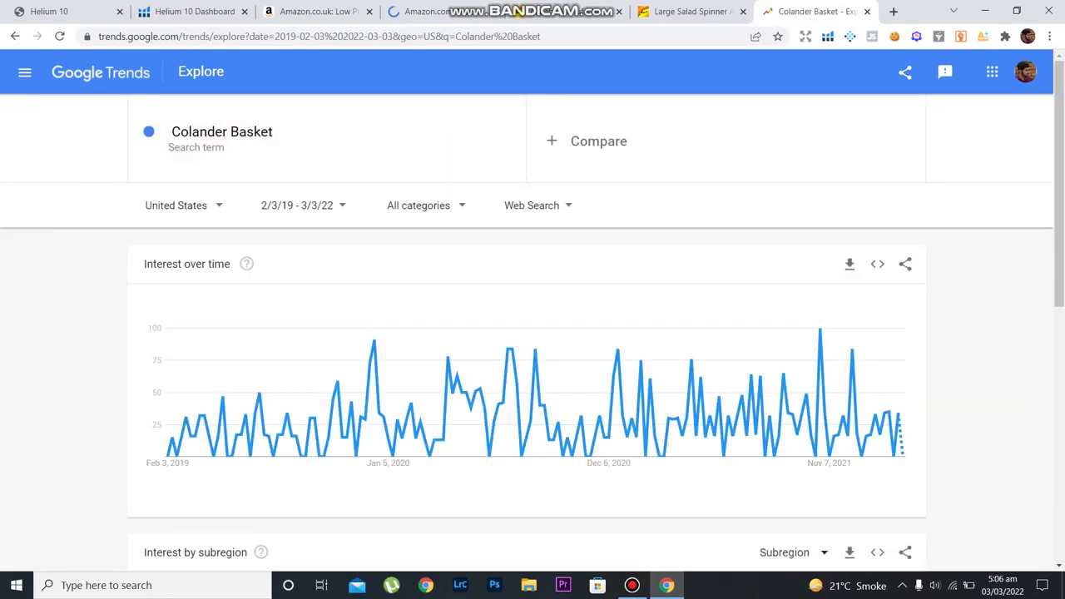
# Set the Colander Basket trend's region to United Kingdom
pyautogui.click(184, 206)
pyautogui.write('united')
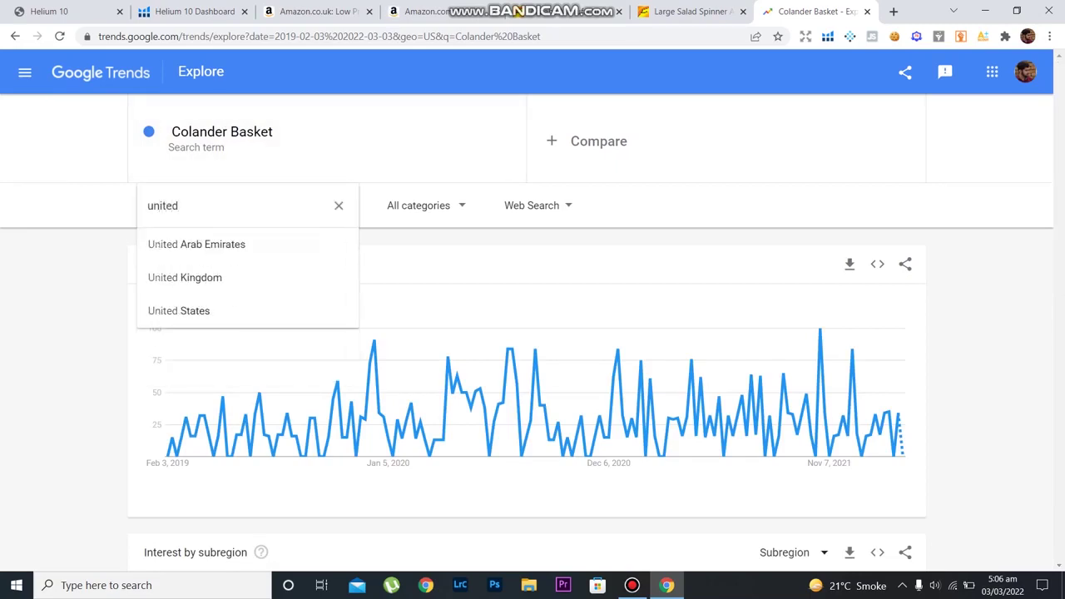
pyautogui.press('Down')
pyautogui.press('Down')
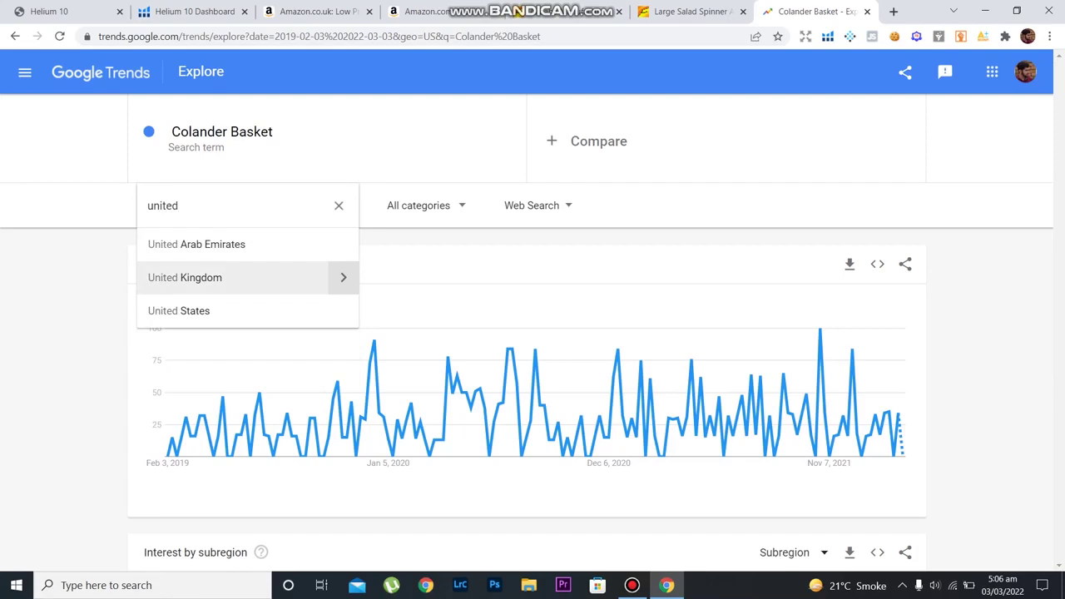
pyautogui.press('Return')
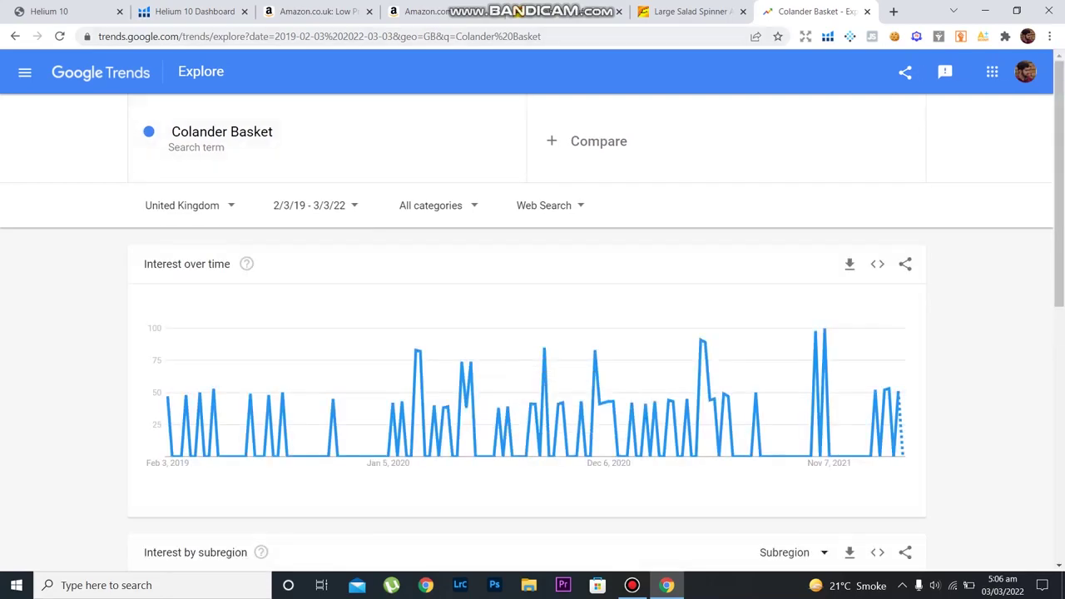
# Return to the Mueller listing, open a new browser tab for a search, and copy "Spinner" from the product title
pyautogui.click(441, 12)
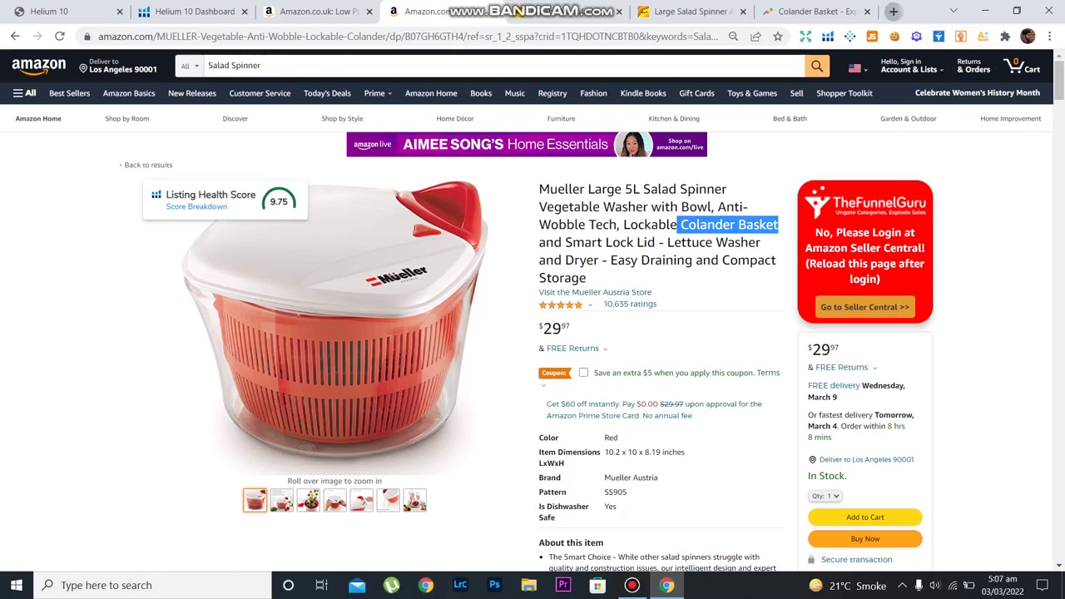
pyautogui.click(893, 11)
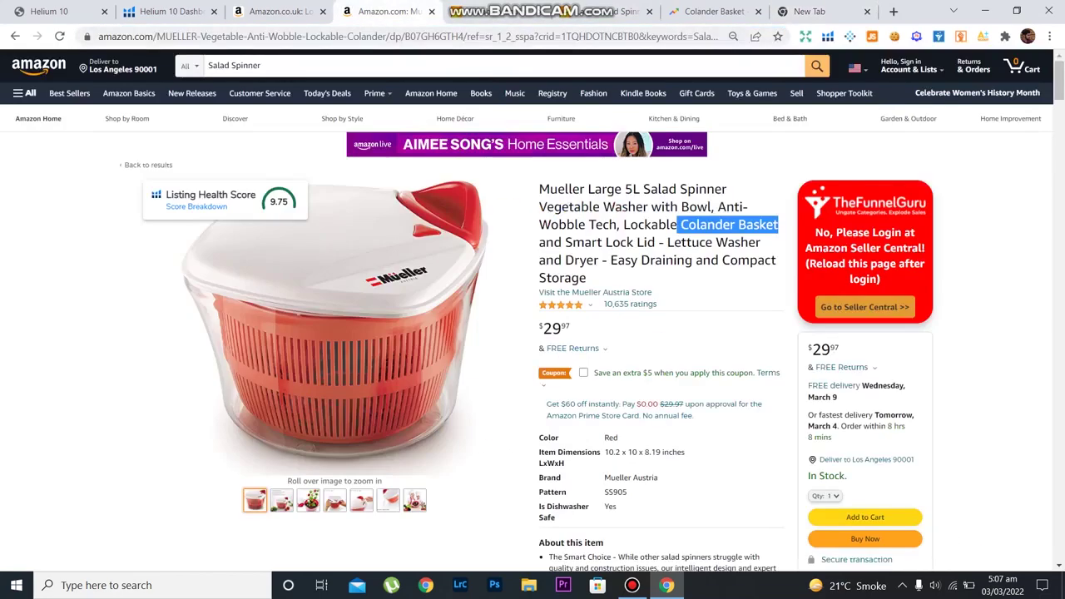
pyautogui.click(729, 226)
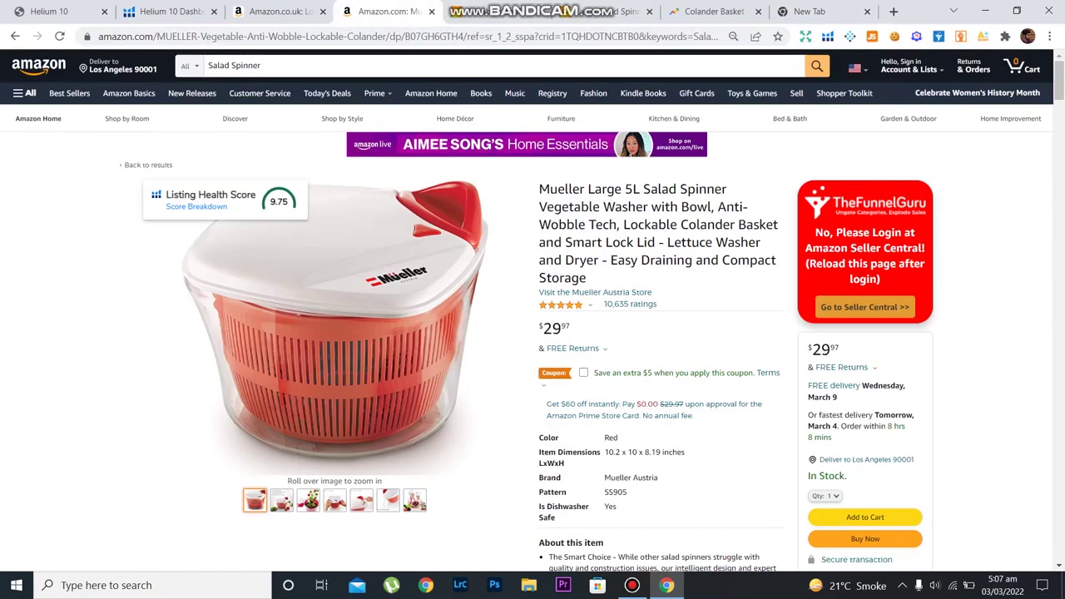
pyautogui.moveTo(679, 189); pyautogui.dragTo(727, 189)
pyautogui.hotkey('ctrl', 'c')
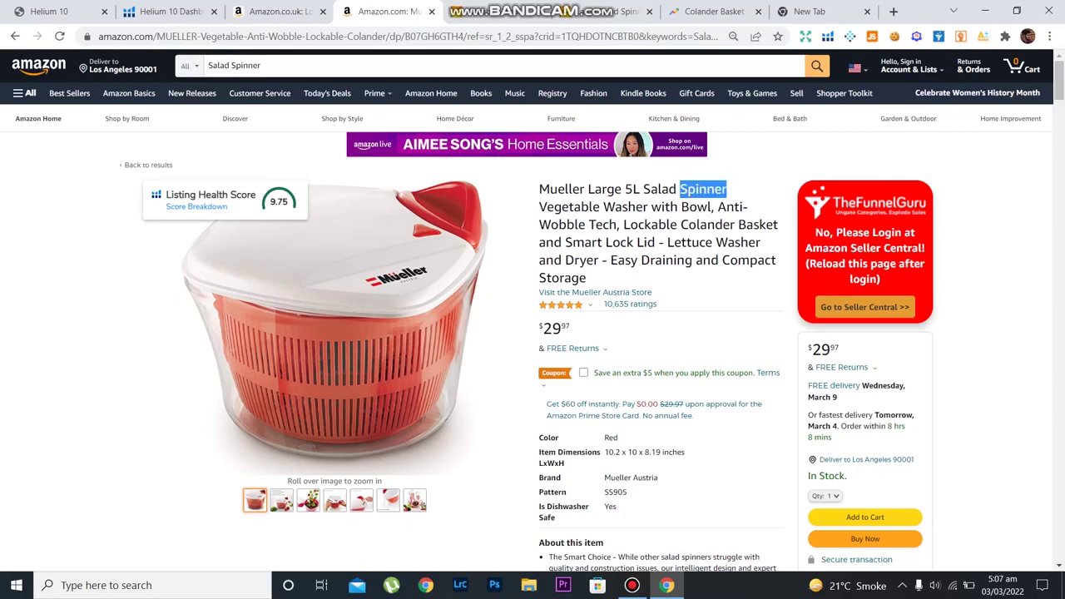
# Search Google for "spinner synonym" in the new tab, using the copied word
pyautogui.click(810, 11)
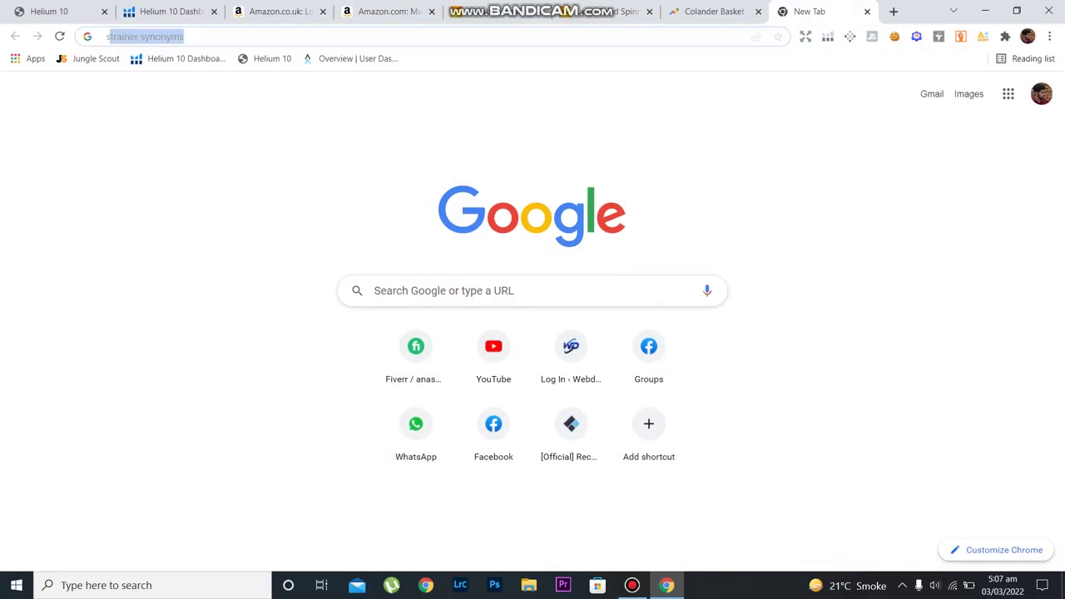
pyautogui.write('s')
pyautogui.press('BackSpace')
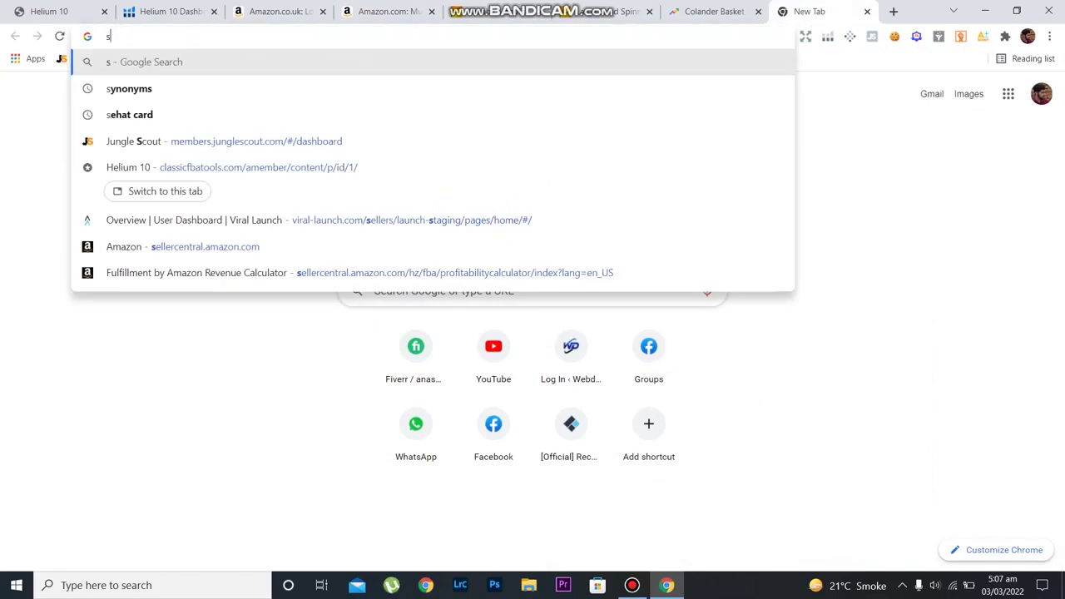
pyautogui.hotkey('ctrl', 'v')
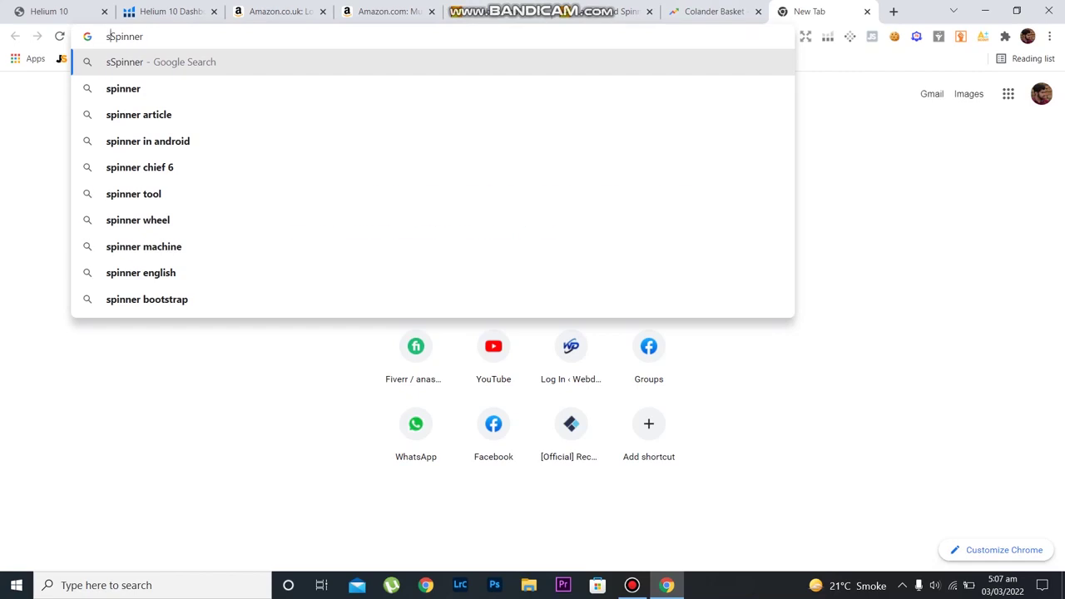
pyautogui.press('BackSpace')
pyautogui.write('s')
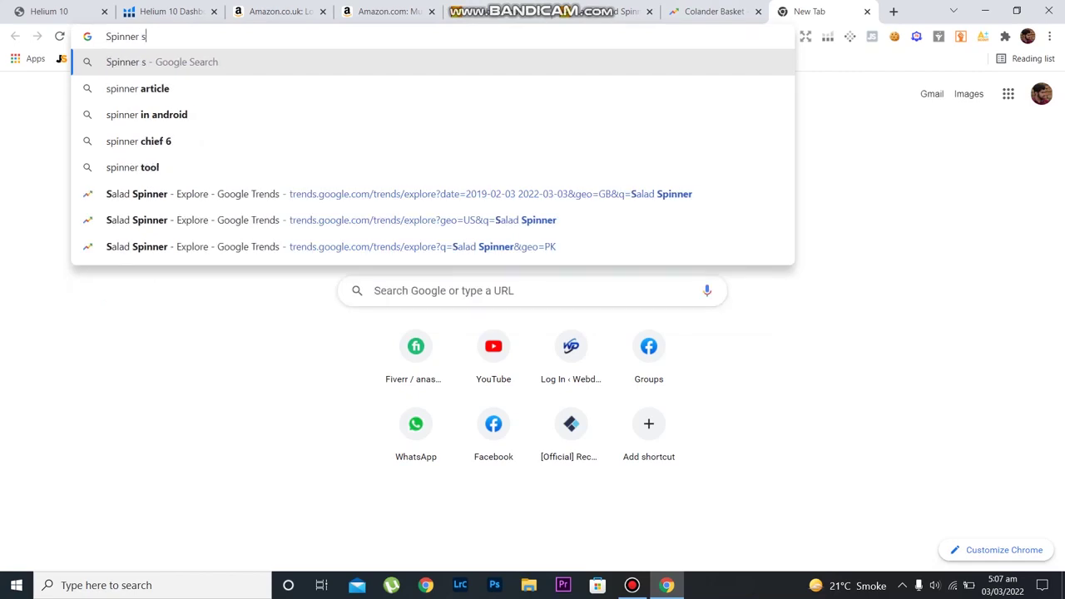
pyautogui.write('ynonym')
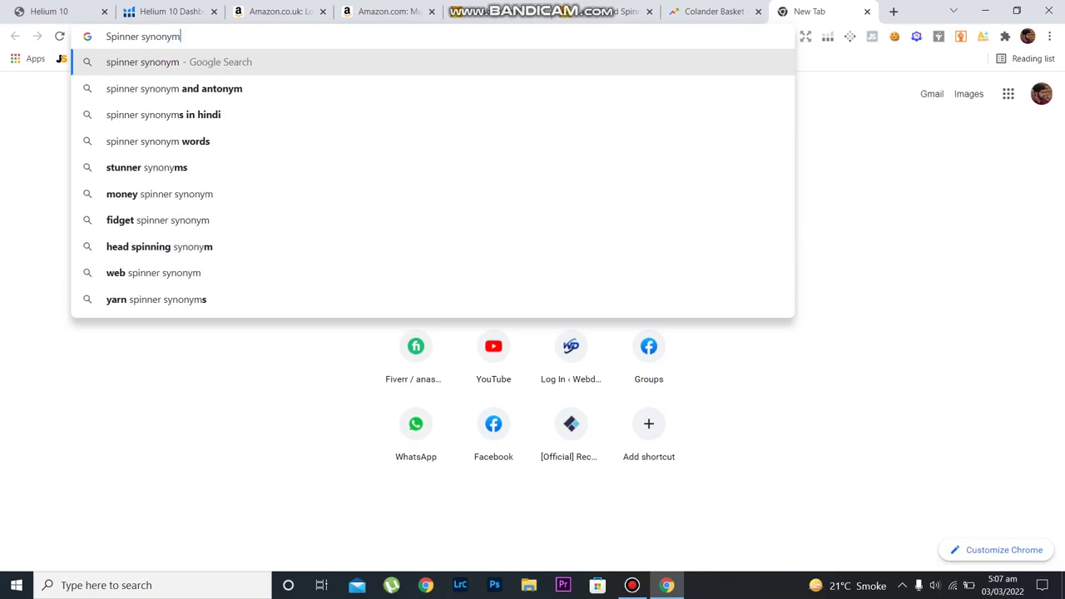
pyautogui.press('Return')
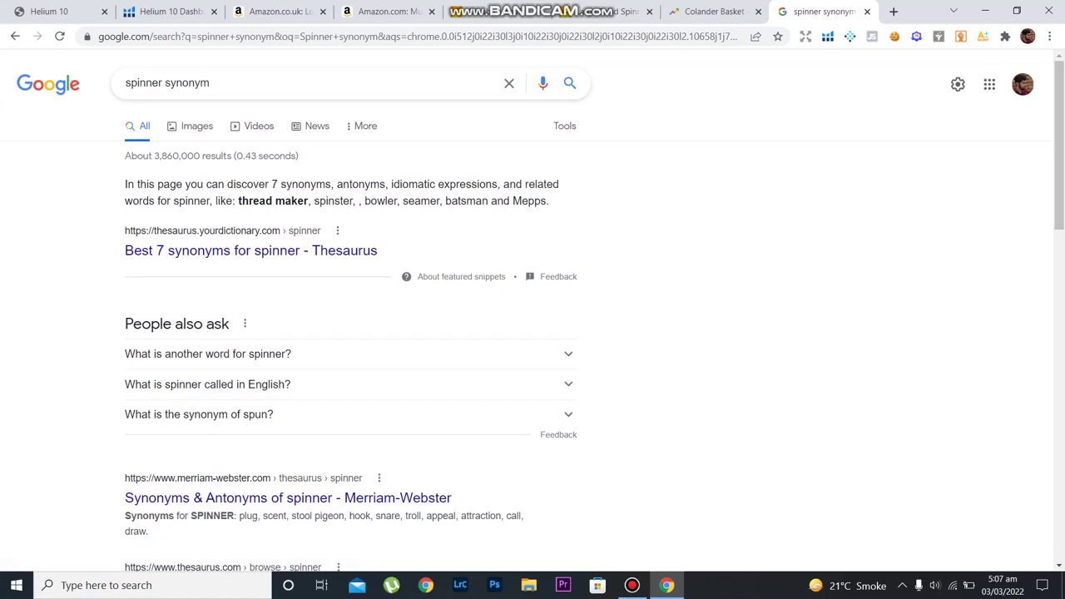
# Take "spinster" from the synonym results and search Amazon for "Salad spinster"
pyautogui.moveTo(314, 200); pyautogui.dragTo(352, 200)
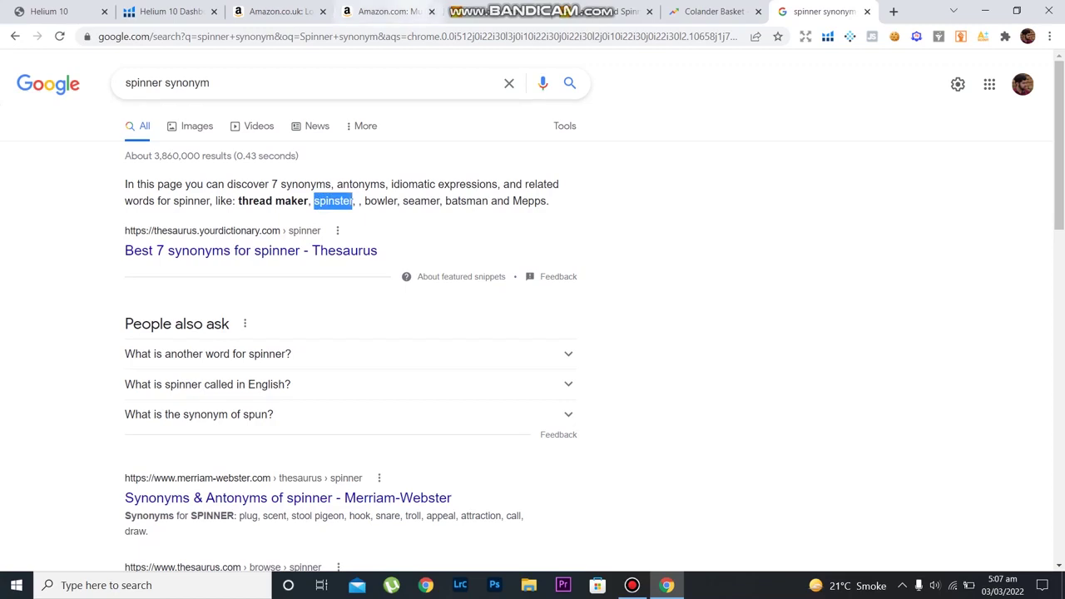
pyautogui.click(387, 11)
pyautogui.click(261, 65)
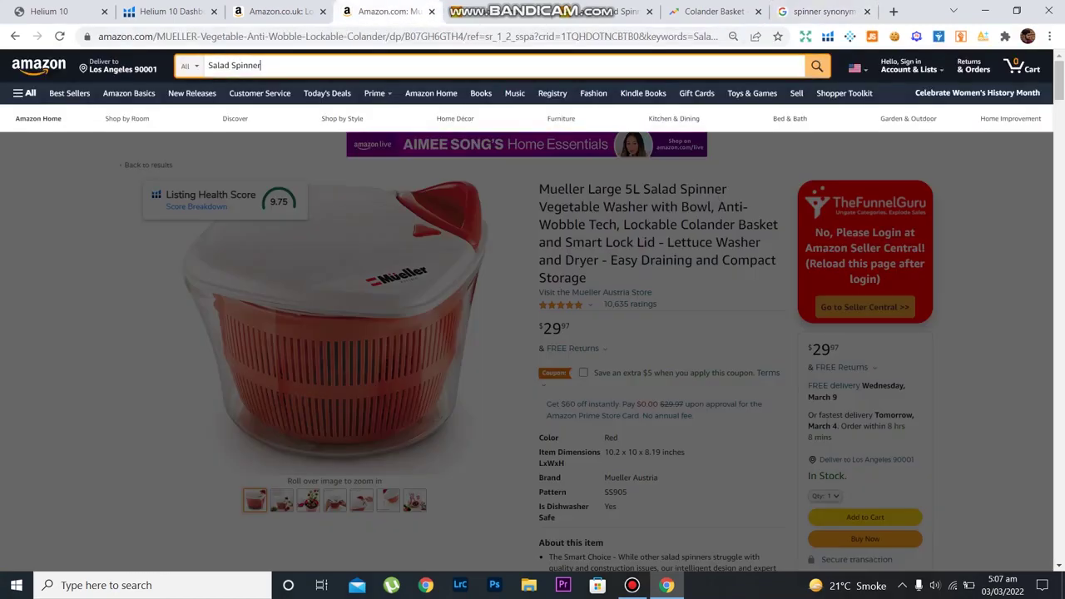
pyautogui.press('BackSpace')
pyautogui.press('BackSpace')
pyautogui.press('BackSpace')
pyautogui.press('BackSpace')
pyautogui.press('BackSpace')
pyautogui.press('BackSpace')
pyautogui.write('spinster')
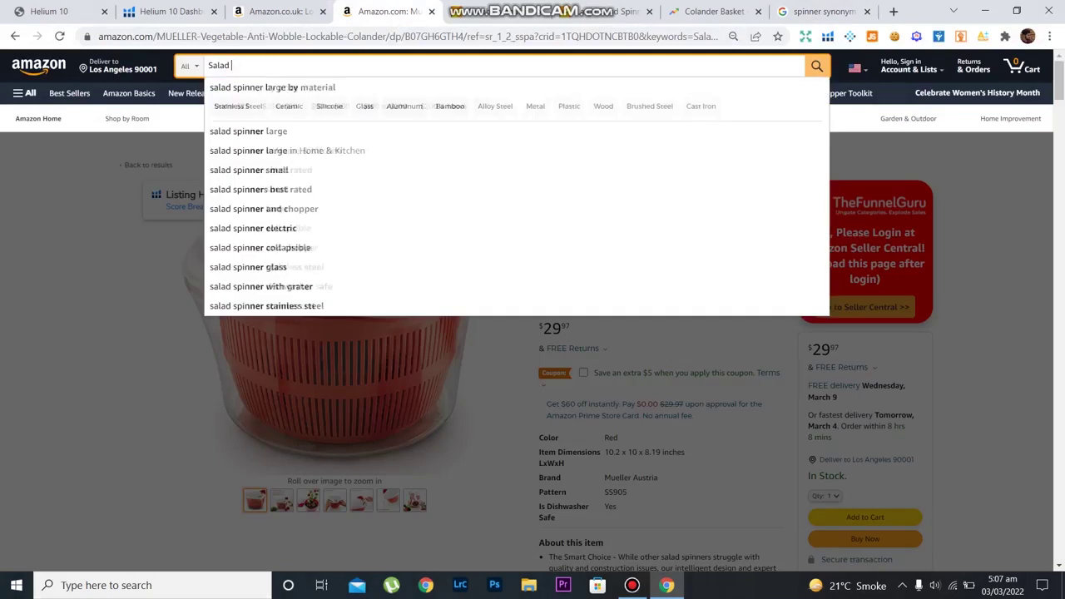
pyautogui.press('Return')
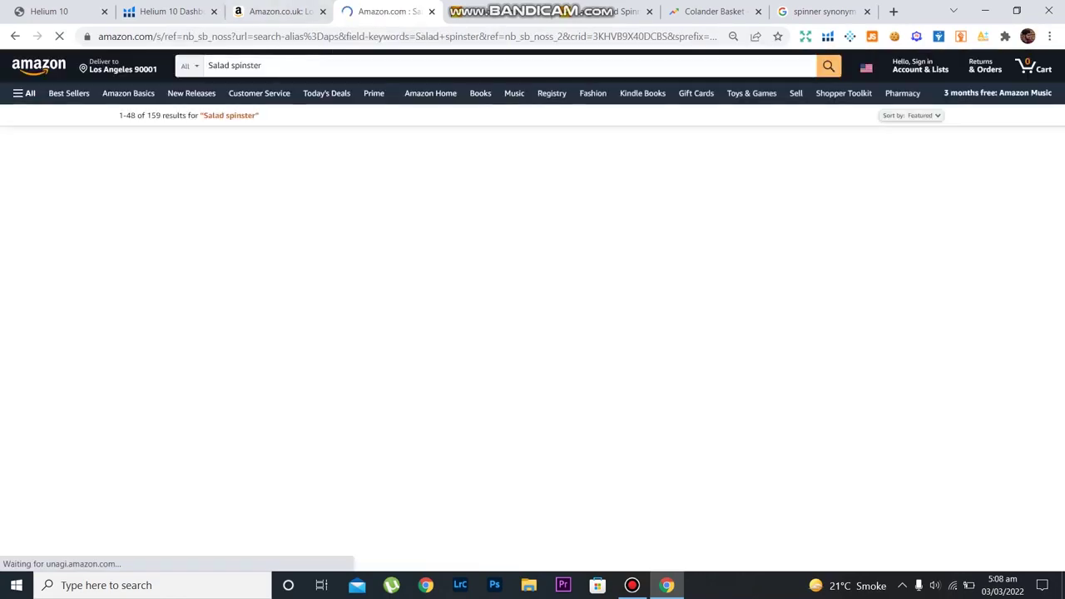
# Look through the Salad spinster results and open the Farberware pump spinner listing
pyautogui.scroll(-3, 552, 96)
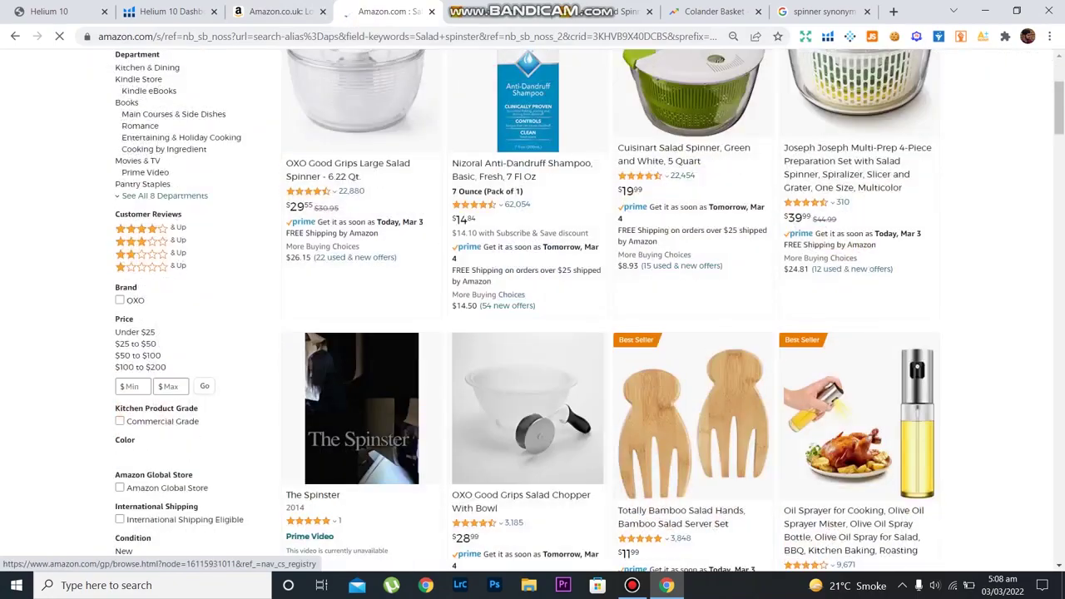
pyautogui.scroll(-12, 532, 333)
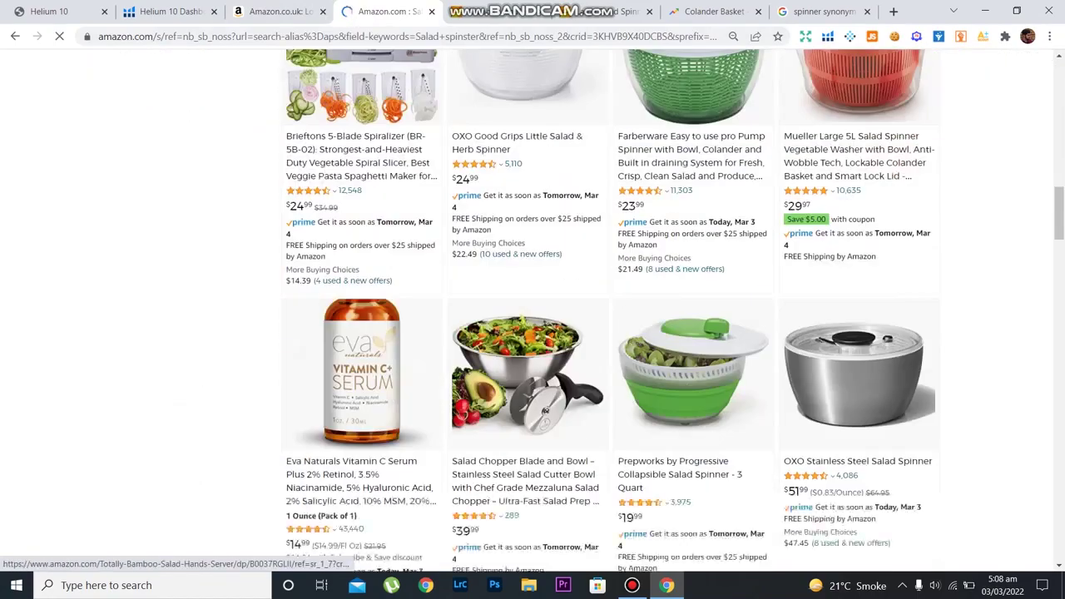
pyautogui.scroll(-4, 532, 333)
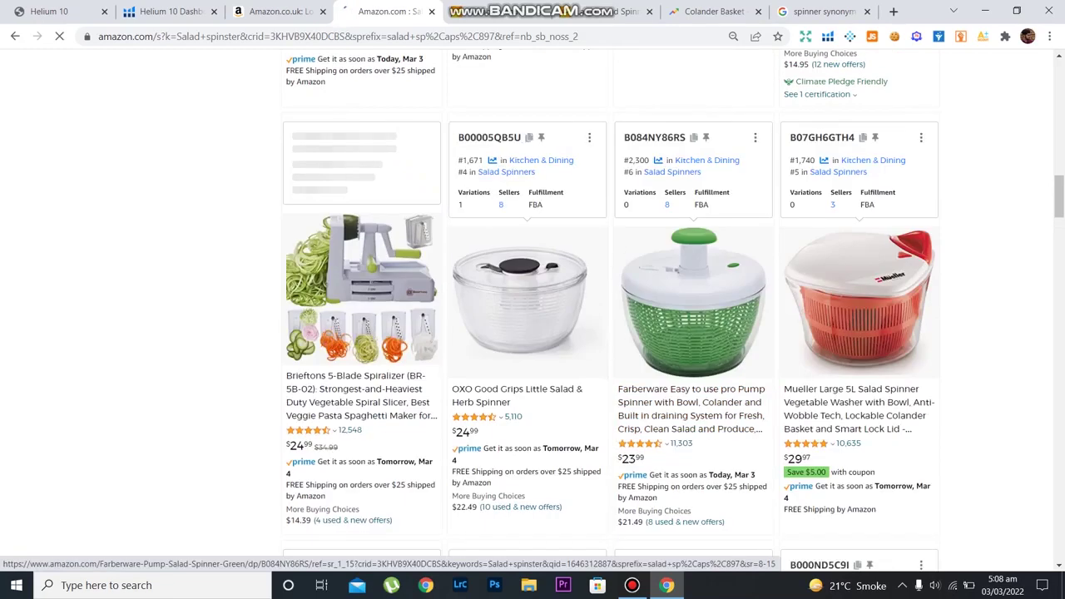
pyautogui.click(691, 409)
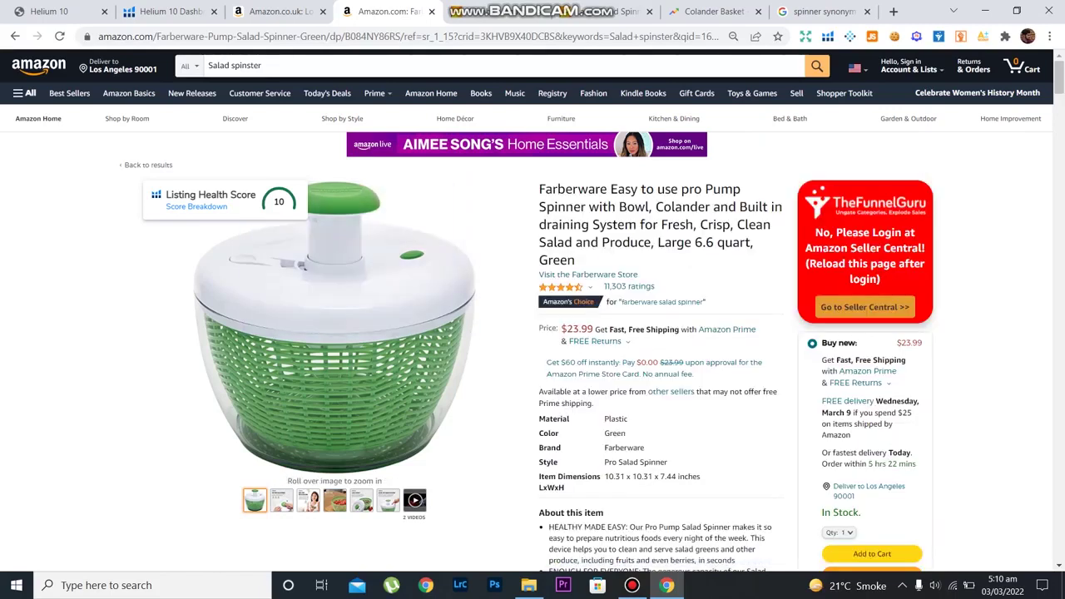
# Change the Amazon search term to "Salad spinners" and run the search
pyautogui.click(263, 64)
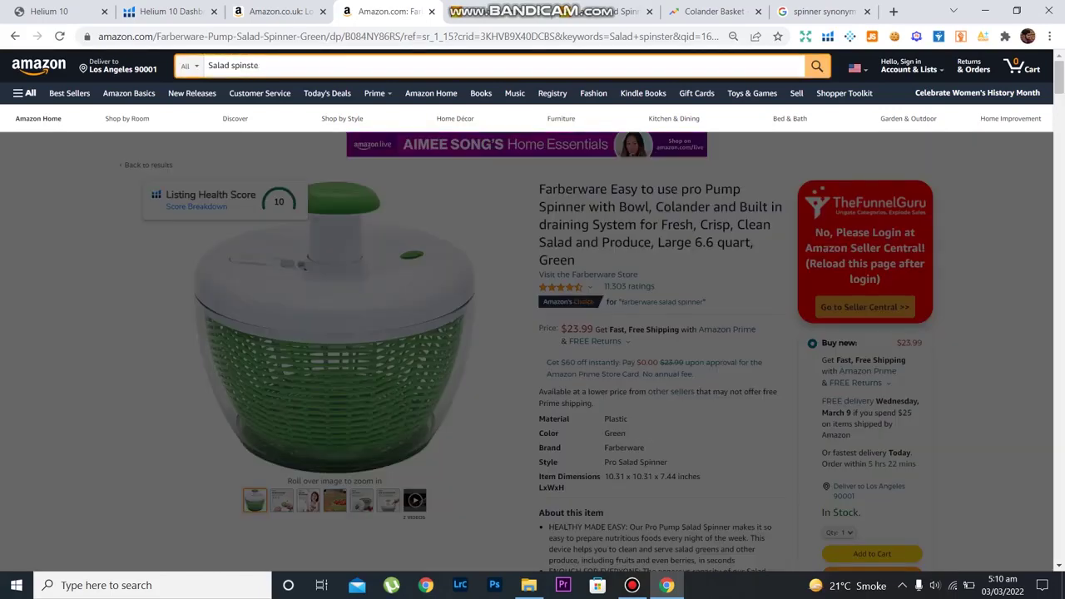
pyautogui.press('BackSpace')
pyautogui.press('BackSpace')
pyautogui.press('BackSpace')
pyautogui.write('ner')
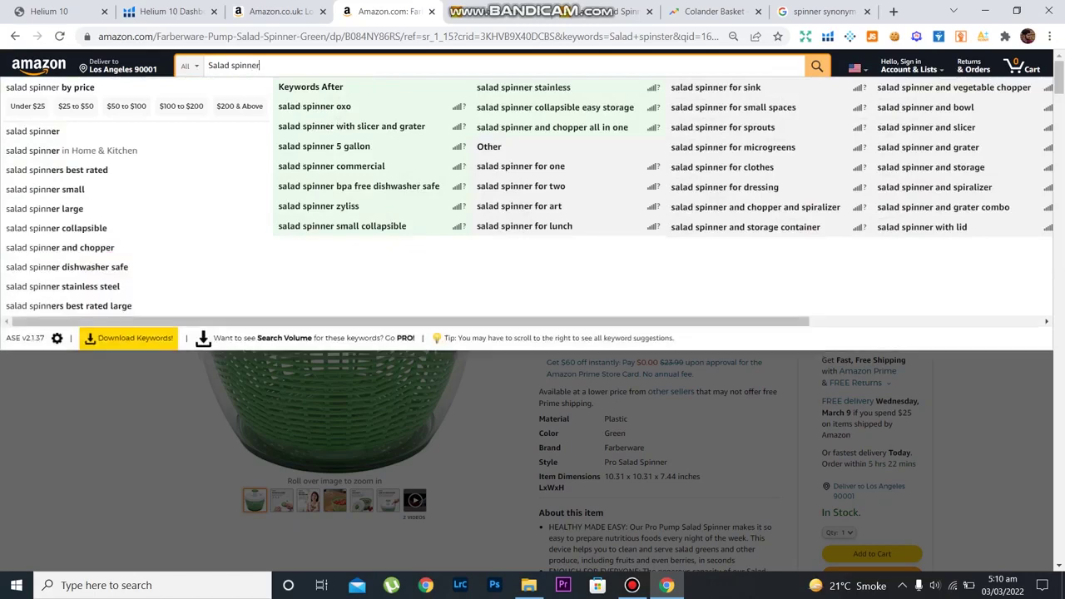
pyautogui.write('s')
pyautogui.press('Return')
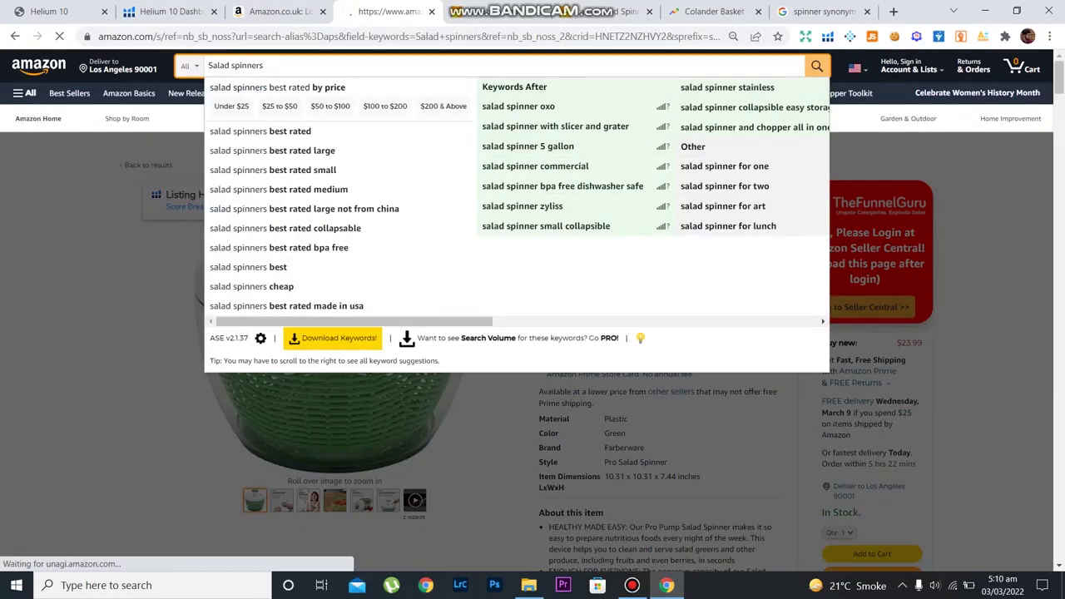
# Switch to Google Trends and explore "salad spinner" in place of the Colander Basket term
pyautogui.click(826, 12)
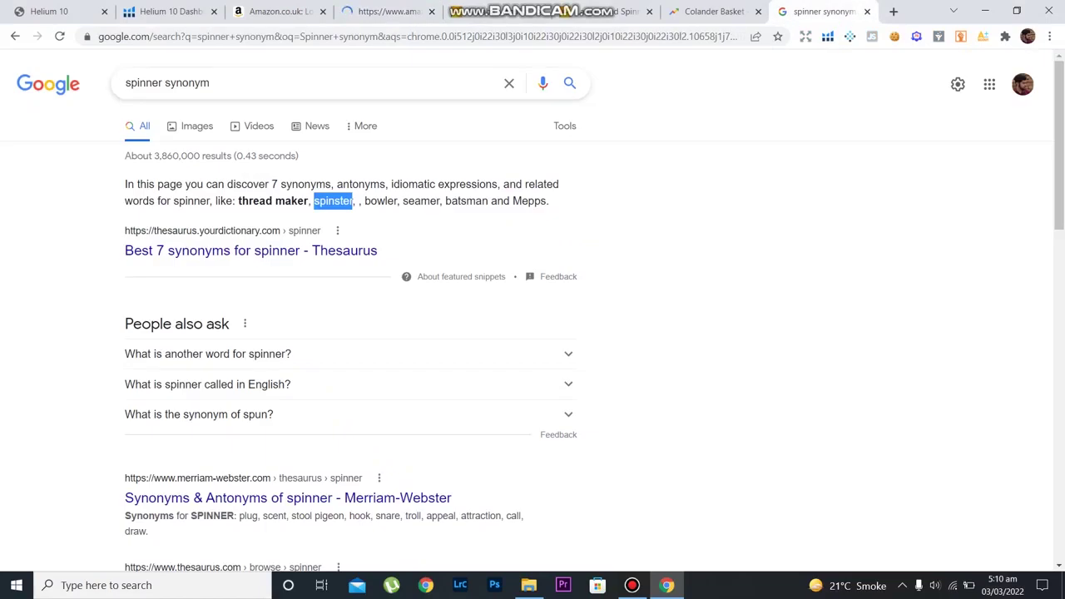
pyautogui.click(713, 12)
pyautogui.click(250, 138)
pyautogui.press('BackSpace')
pyautogui.write('slas')
pyautogui.press('BackSpace')
pyautogui.press('BackSpace')
pyautogui.press('BackSpace')
pyautogui.write('al')
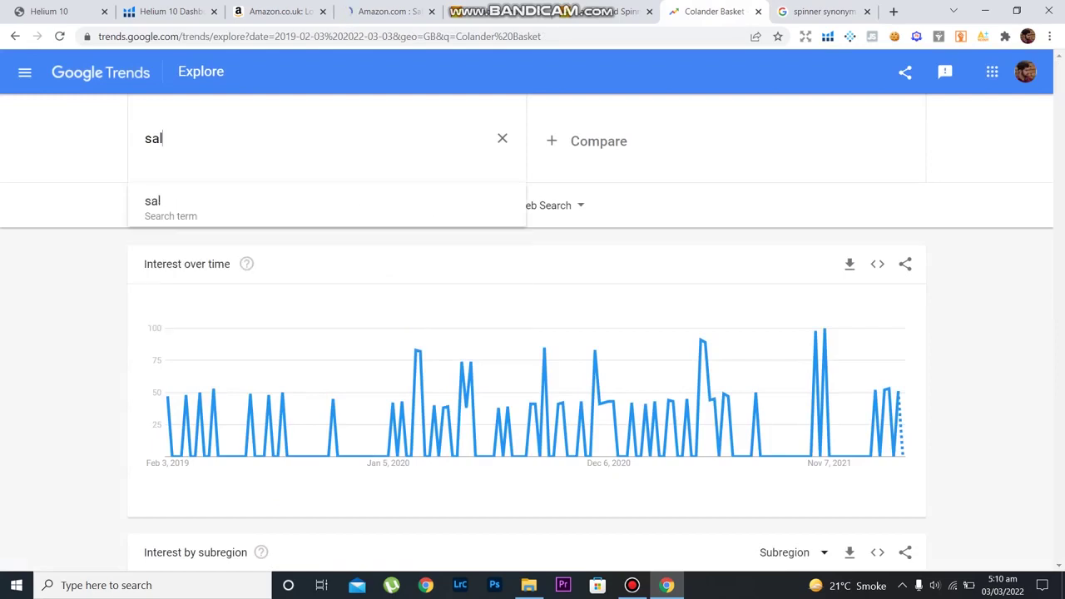
pyautogui.write('ad sp')
pyautogui.write('p')
pyautogui.write('inner')
pyautogui.press('Return')
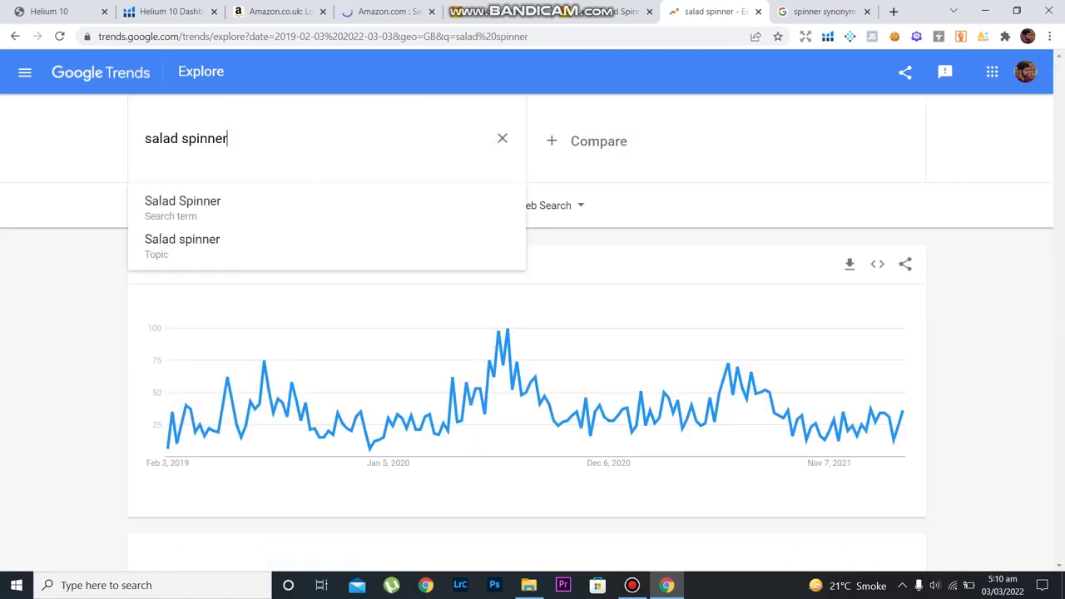
# Change the Google Trends term to "salad spinners" and set the region to United States
pyautogui.press('Return')
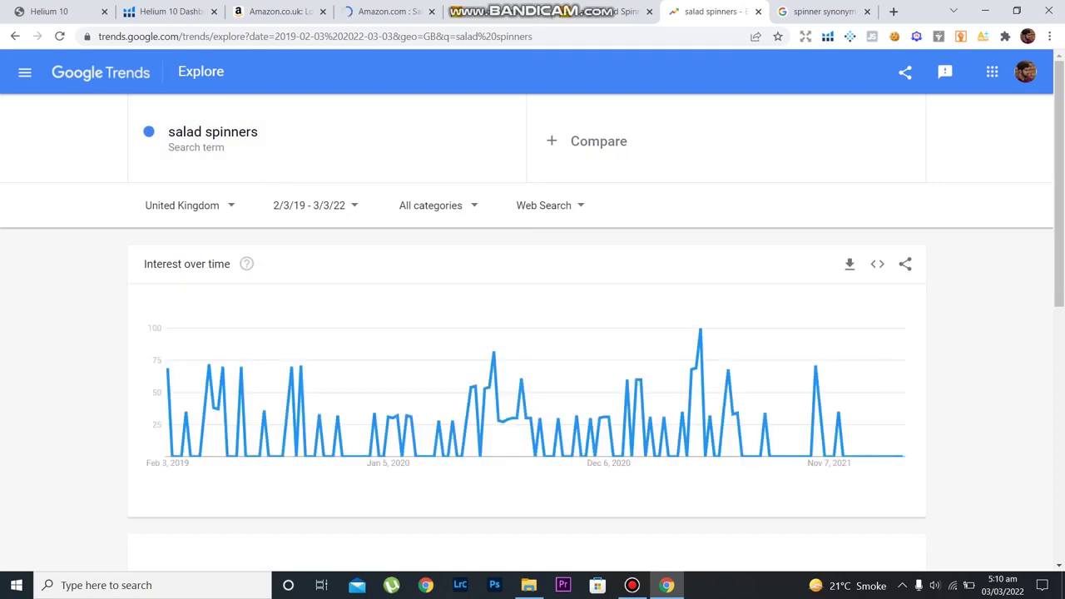
pyautogui.write('united')
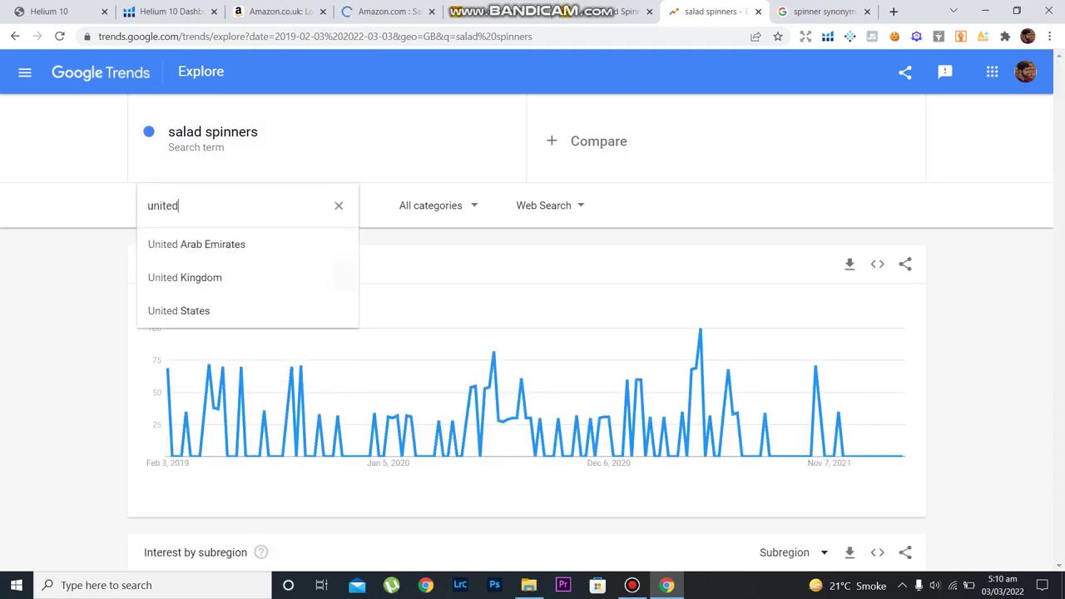
pyautogui.click(179, 310)
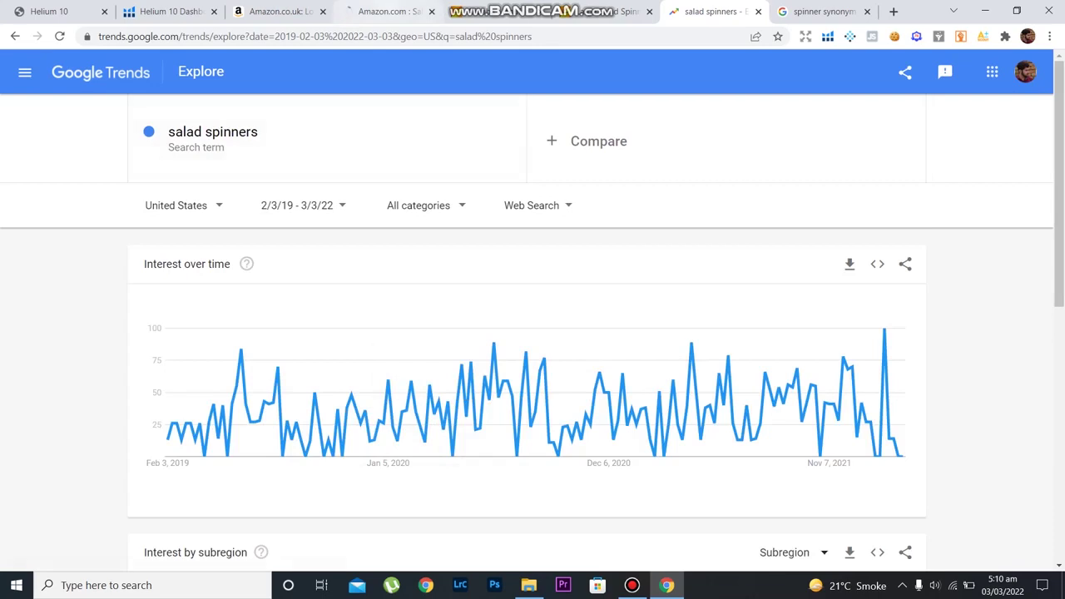
# Return to the Amazon results for Salad spinners and examine the product titles for alternative keywords
pyautogui.click(380, 13)
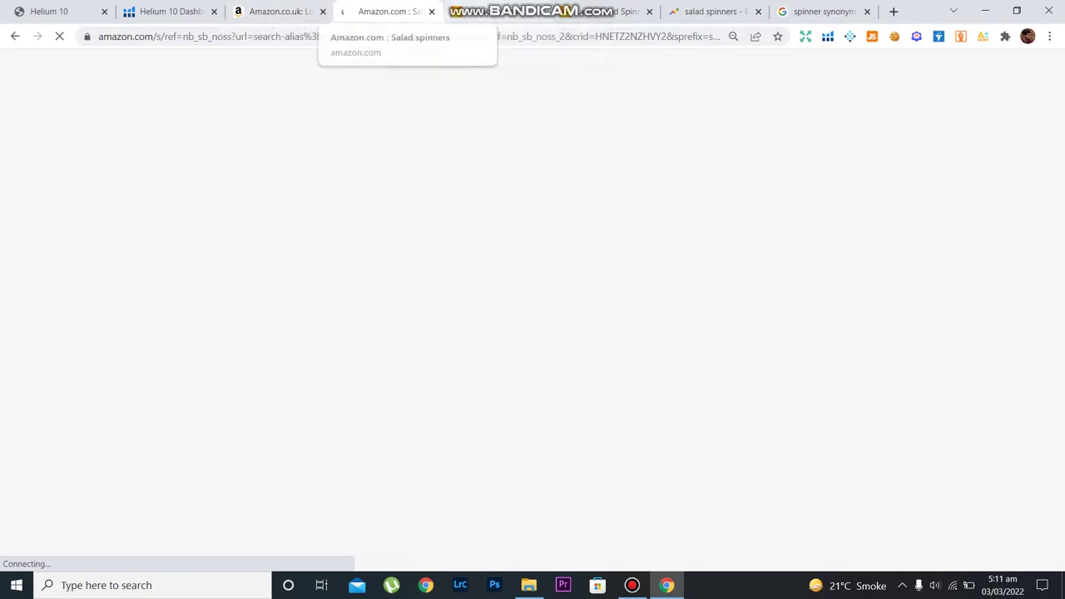
pyautogui.hotkey('ctrl', 'shift', 'Tab')
pyautogui.hotkey('ctrl', 'Tab')
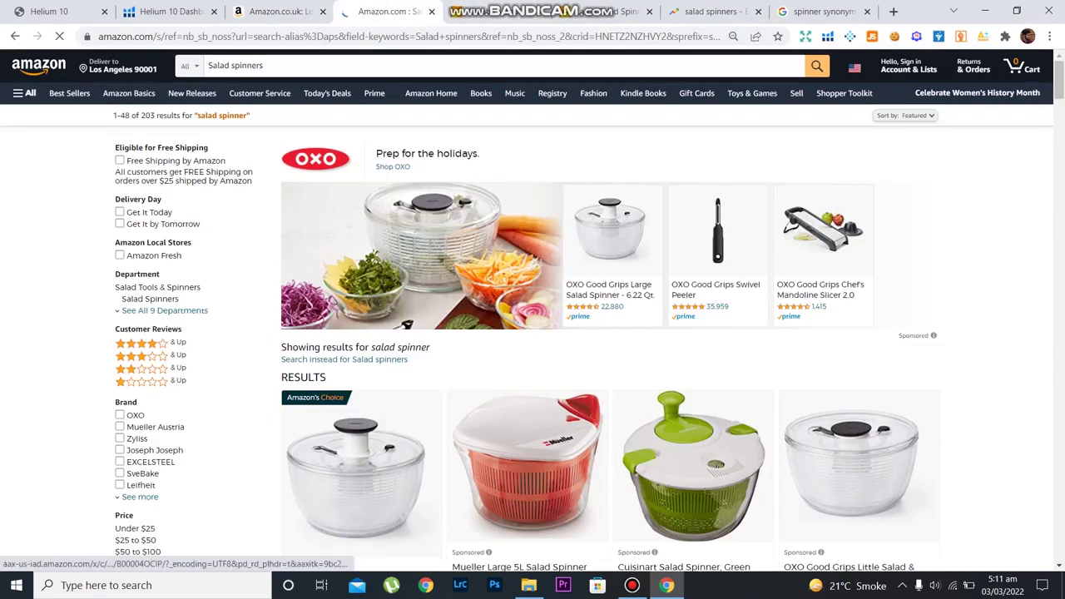
pyautogui.scroll(-3, 533, 333)
pyautogui.scroll(-5, 533, 333)
pyautogui.scroll(-3, 533, 333)
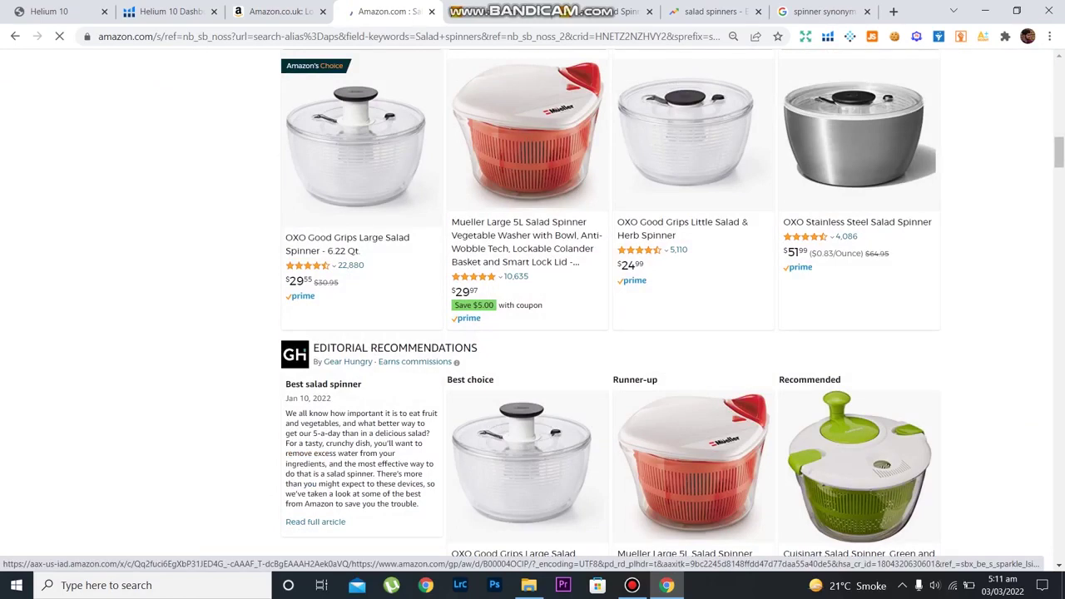
pyautogui.scroll(-10, 532, 333)
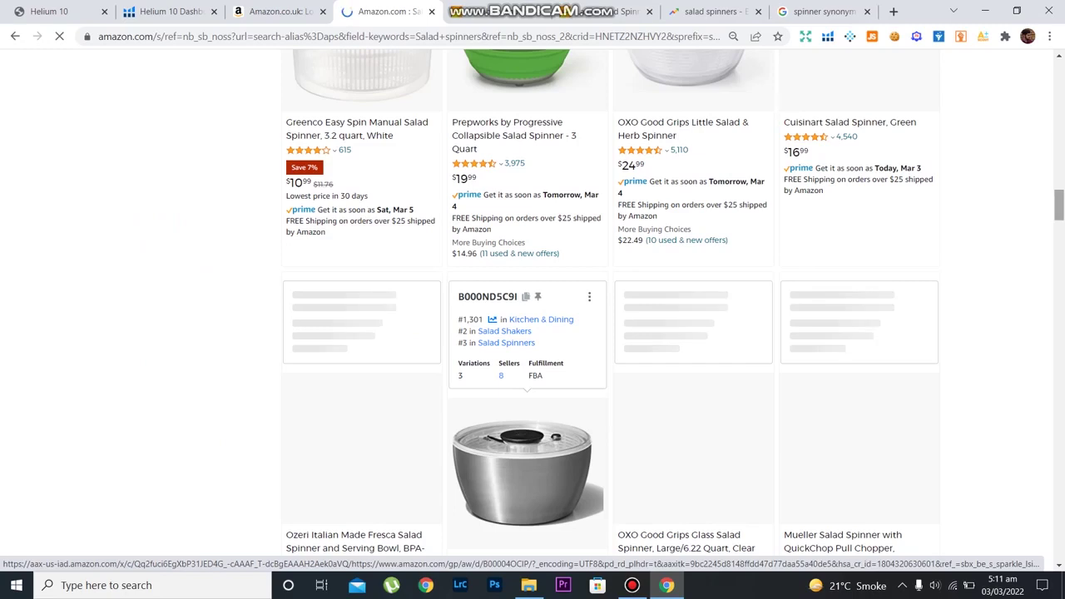
pyautogui.scroll(-3, 532, 333)
pyautogui.scroll(-1, 532, 316)
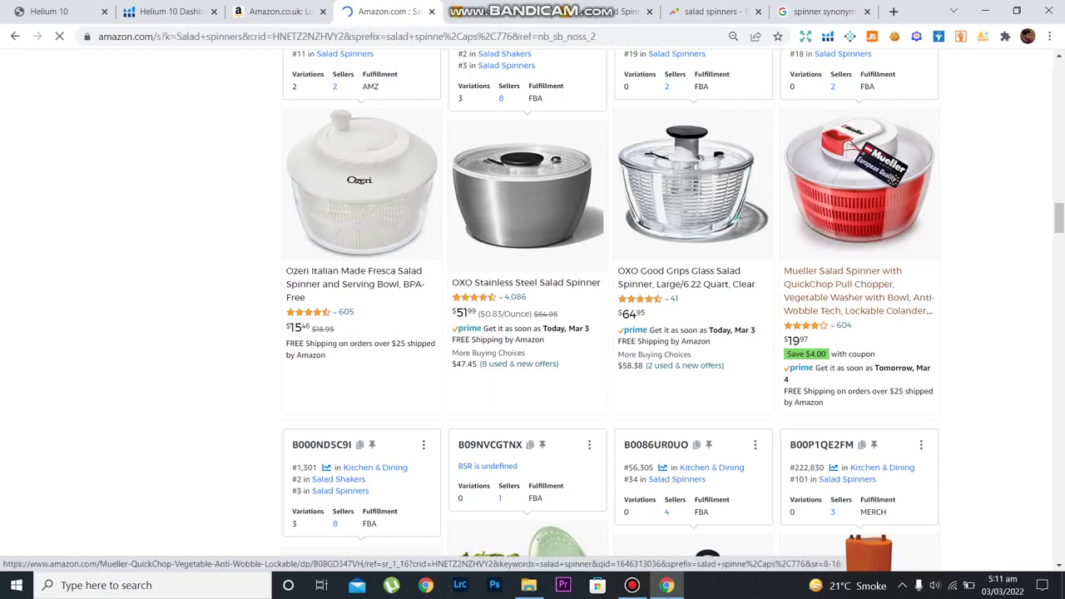
# Explore "pull chopper", taken from the Mueller QuickChop title, as the search term in Google Trends
pyautogui.click(714, 11)
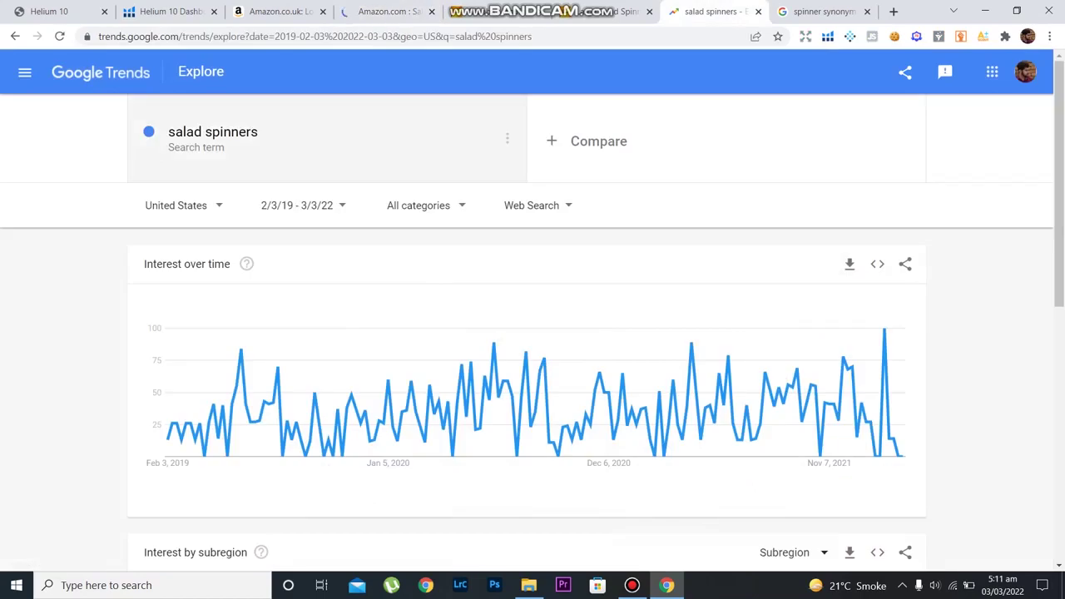
pyautogui.click(189, 139)
pyautogui.press('BackSpace')
pyautogui.write('pull chopper')
pyautogui.press('Return')
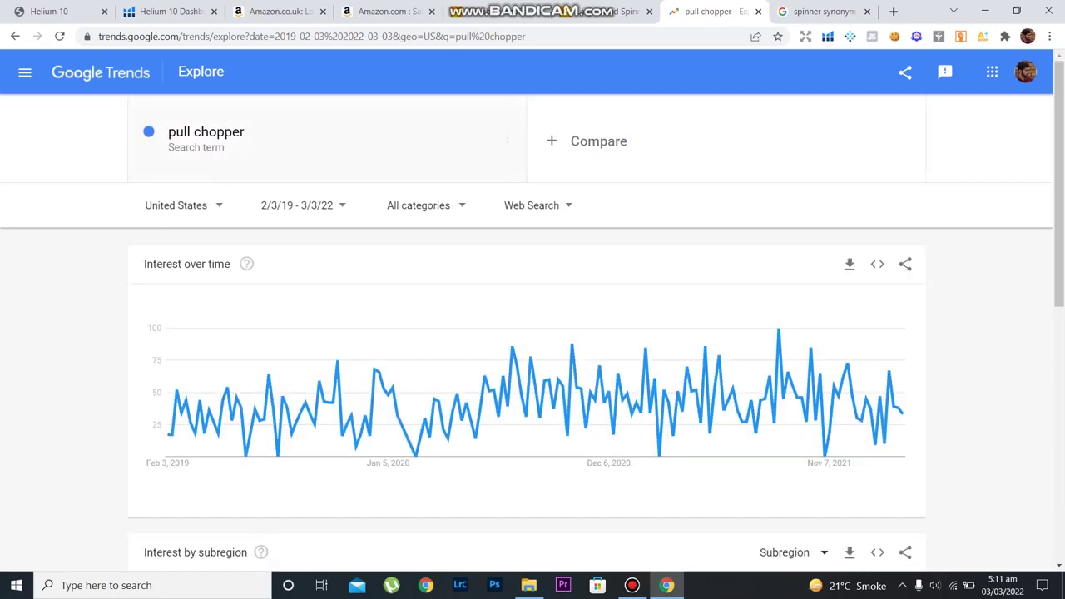
# Change the Google Trends term to the plural "pull choppers"
pyautogui.click(256, 138)
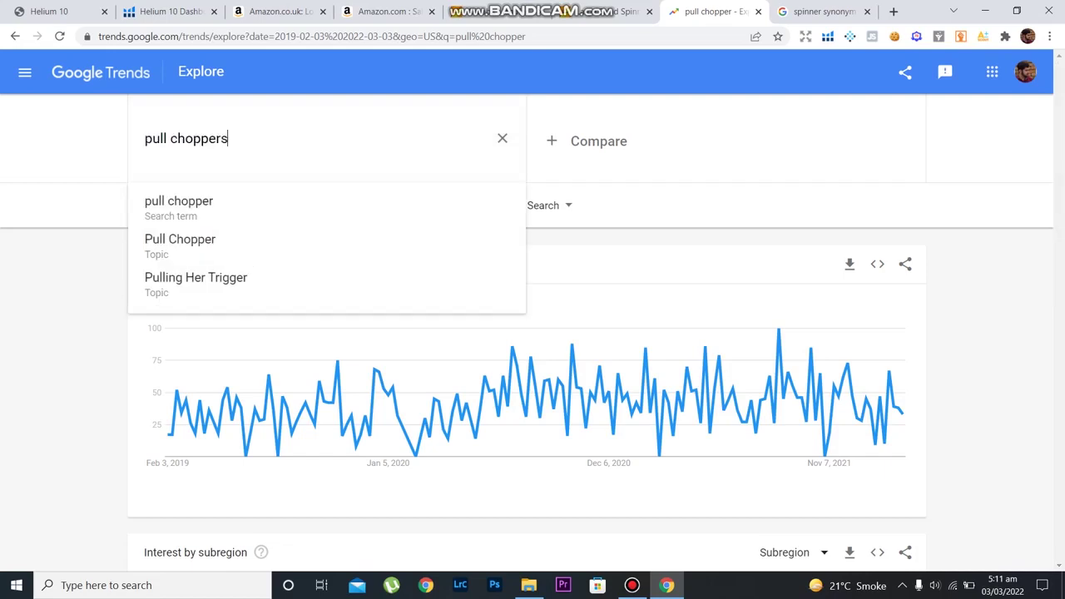
pyautogui.write('s')
pyautogui.press('Return')
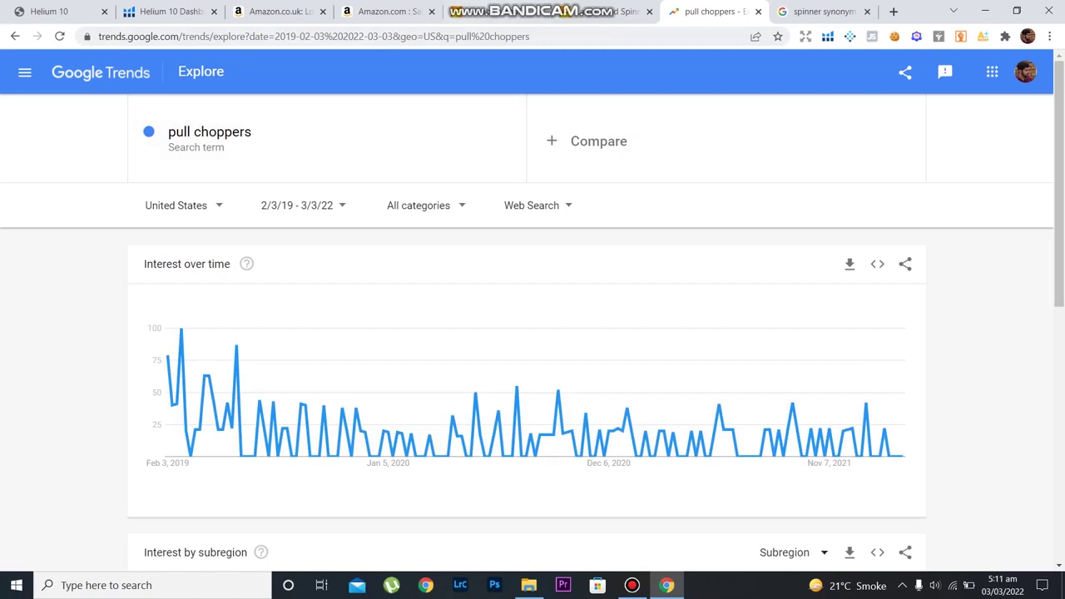
# Recheck the Amazon listing titles, then change the Google Trends term to "salad choppers"
pyautogui.click(387, 11)
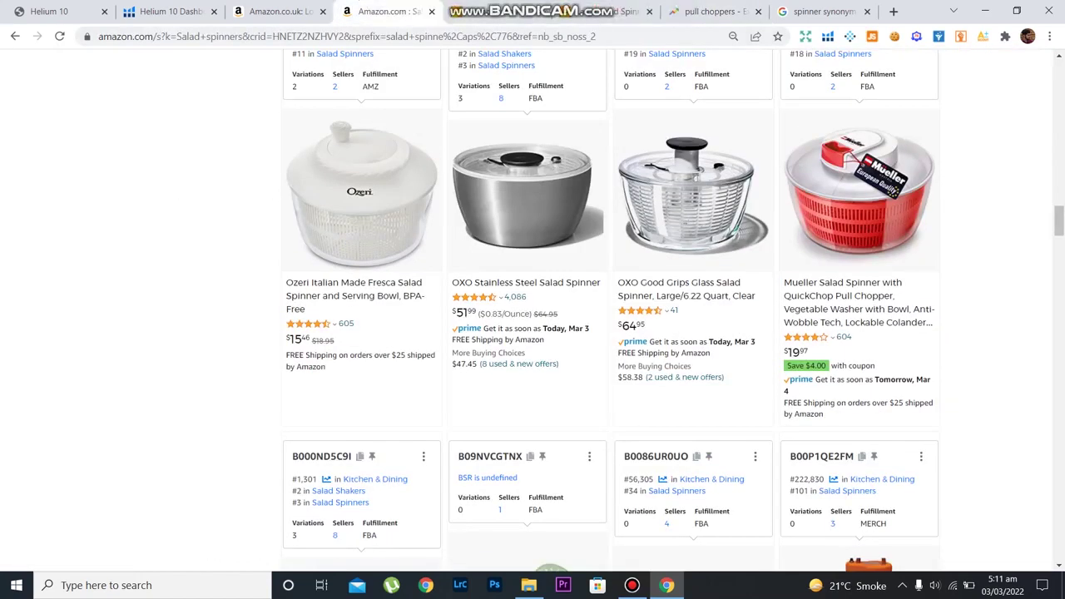
pyautogui.click(715, 12)
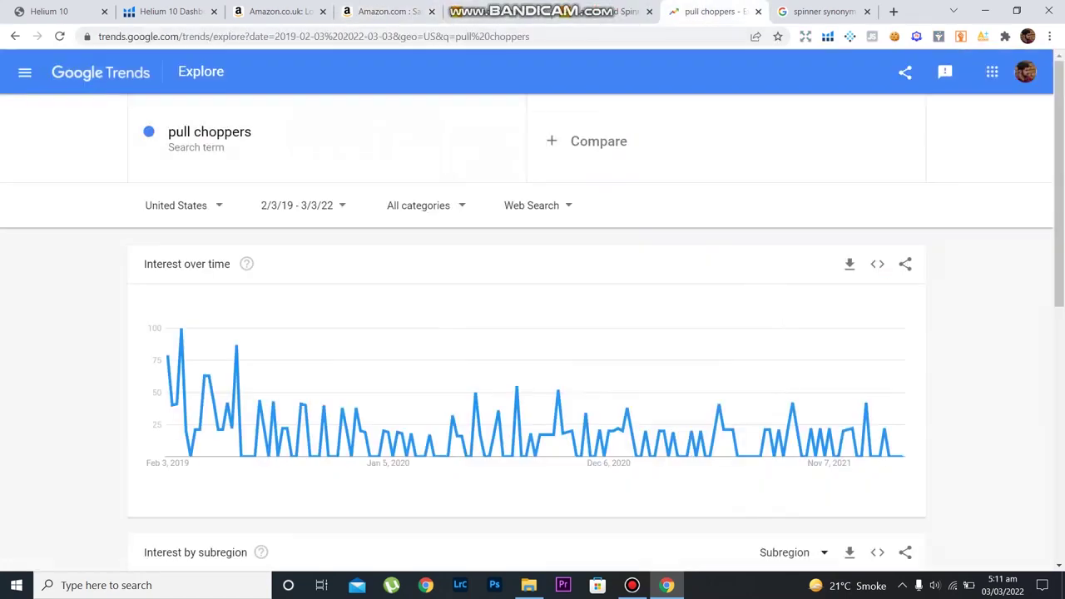
pyautogui.click(209, 132)
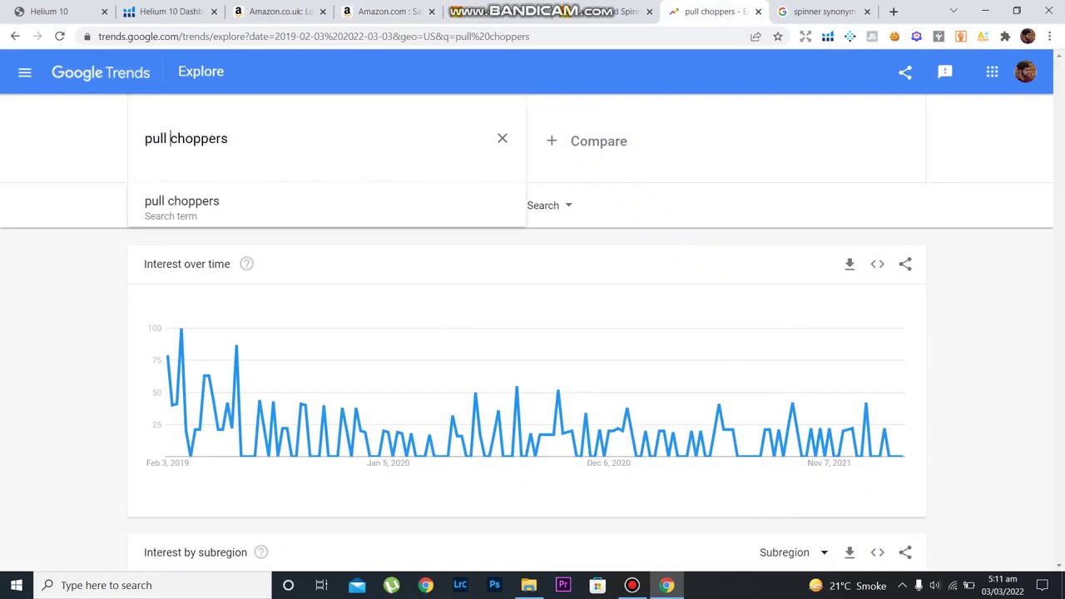
pyautogui.press('BackSpace')
pyautogui.press('BackSpace')
pyautogui.press('BackSpace')
pyautogui.press('BackSpace')
pyautogui.write('salad')
pyautogui.press('Return')
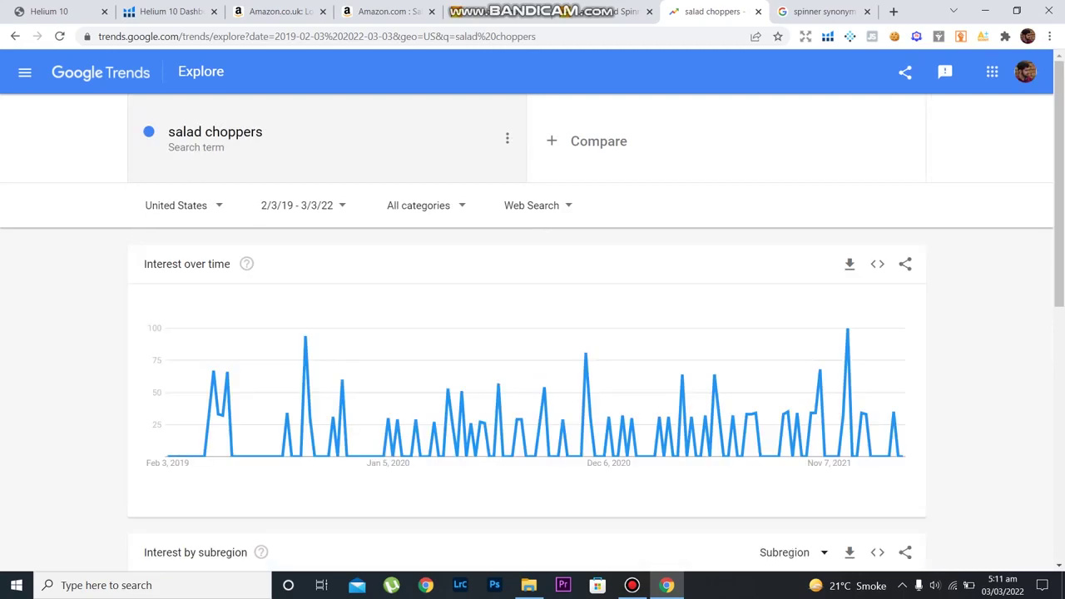
# Return to the Amazon results for Salad spinners and examine further product titles for other keyword ideas
pyautogui.click(403, 11)
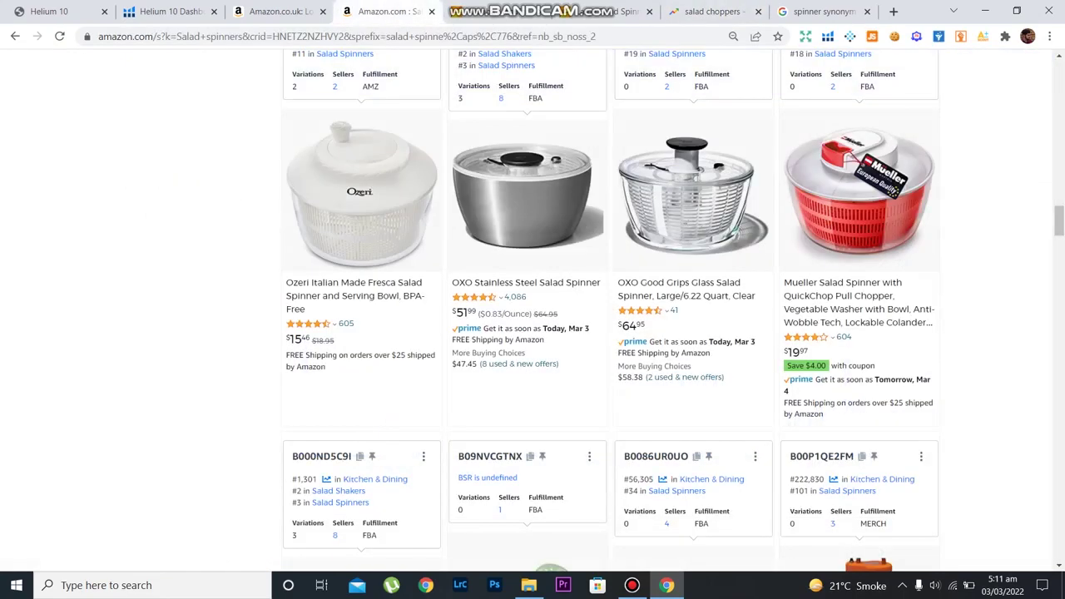
pyautogui.scroll(-8, 690, 349)
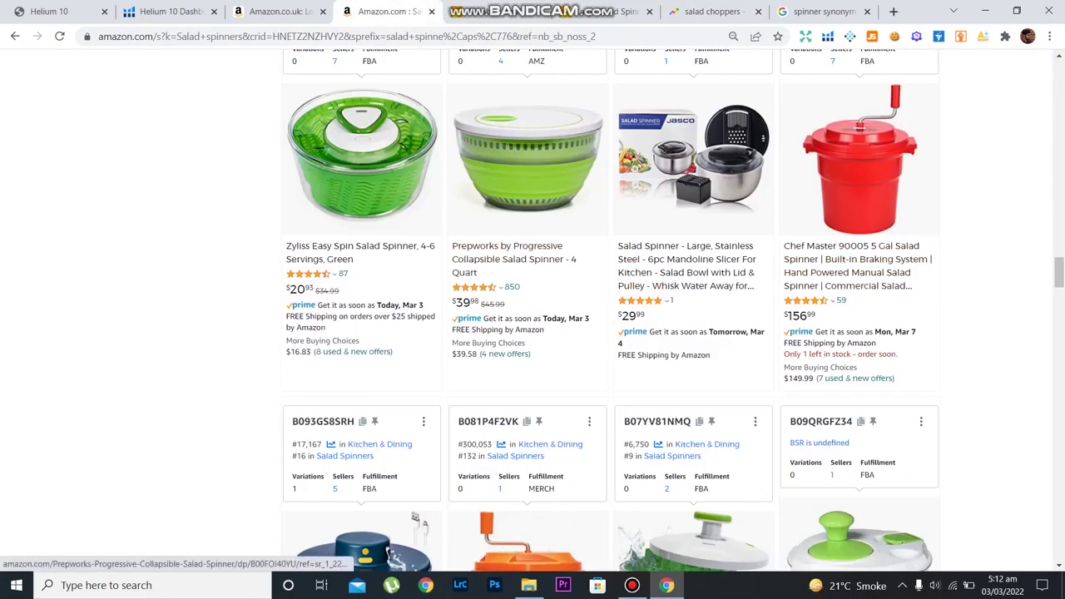
pyautogui.moveTo(639, 303)
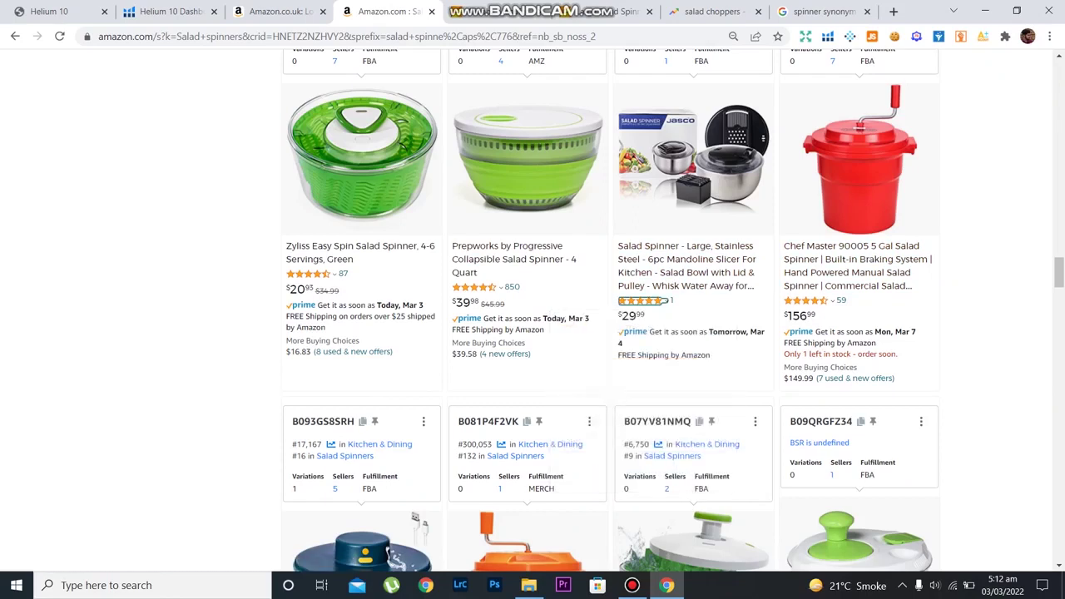
pyautogui.scroll(-5, 639, 303)
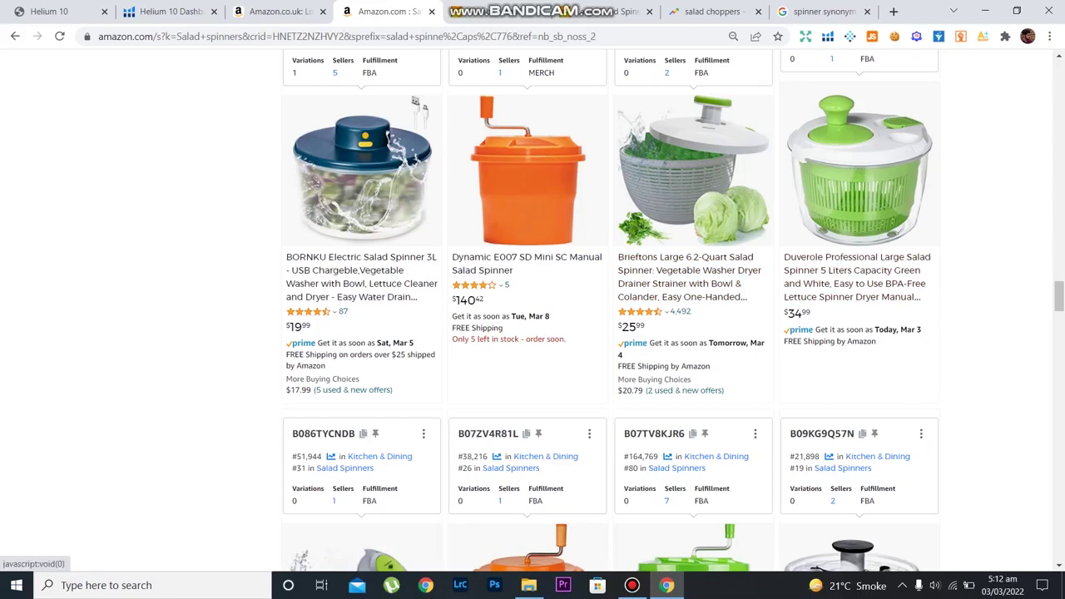
pyautogui.scroll(-2, 857, 283)
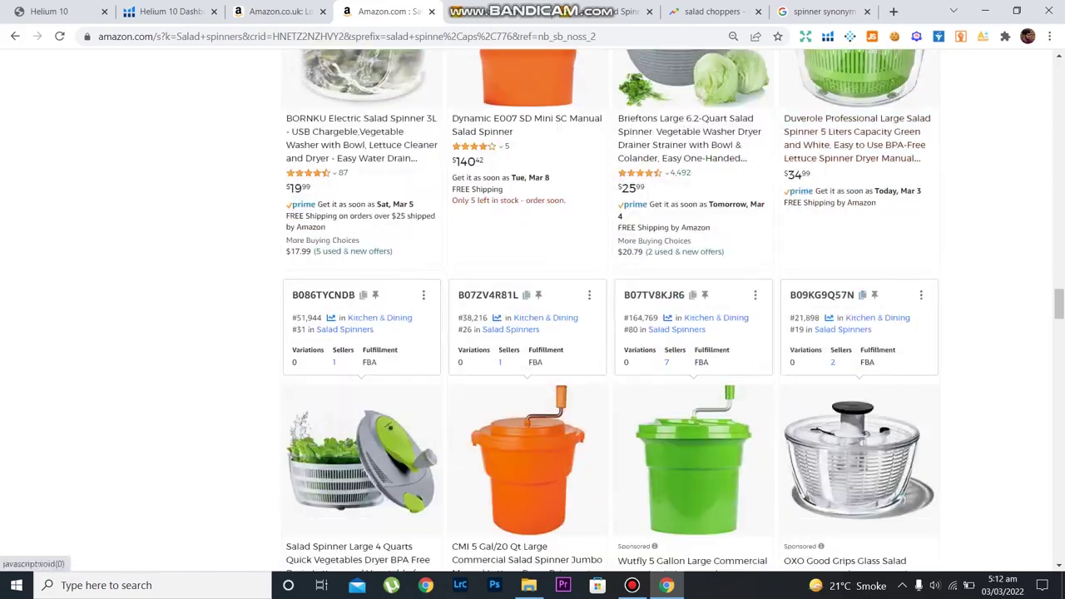
pyautogui.scroll(-5, 857, 283)
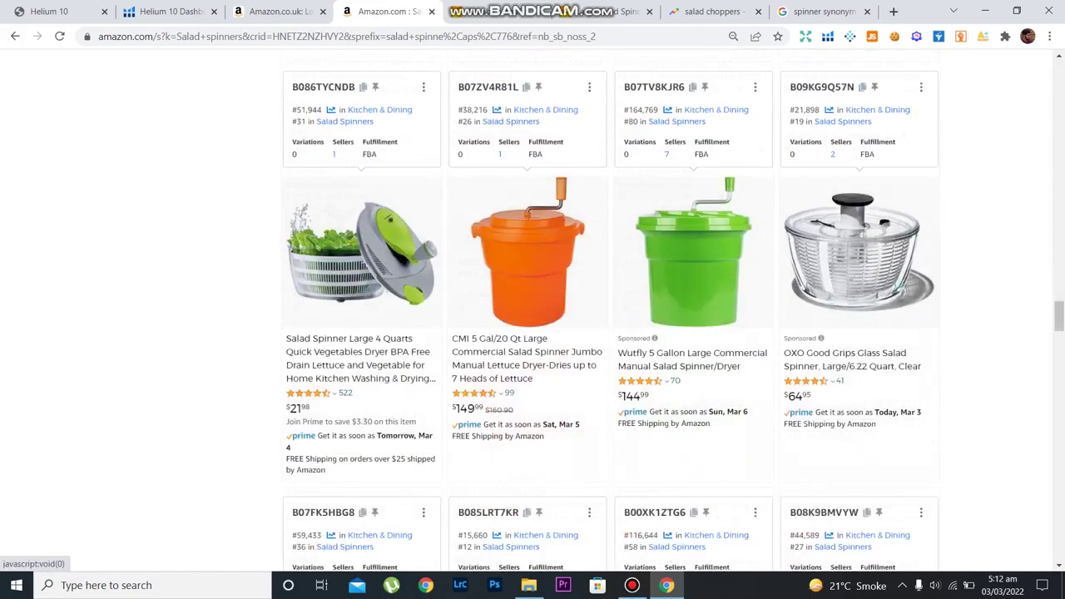
pyautogui.moveTo(807, 242)
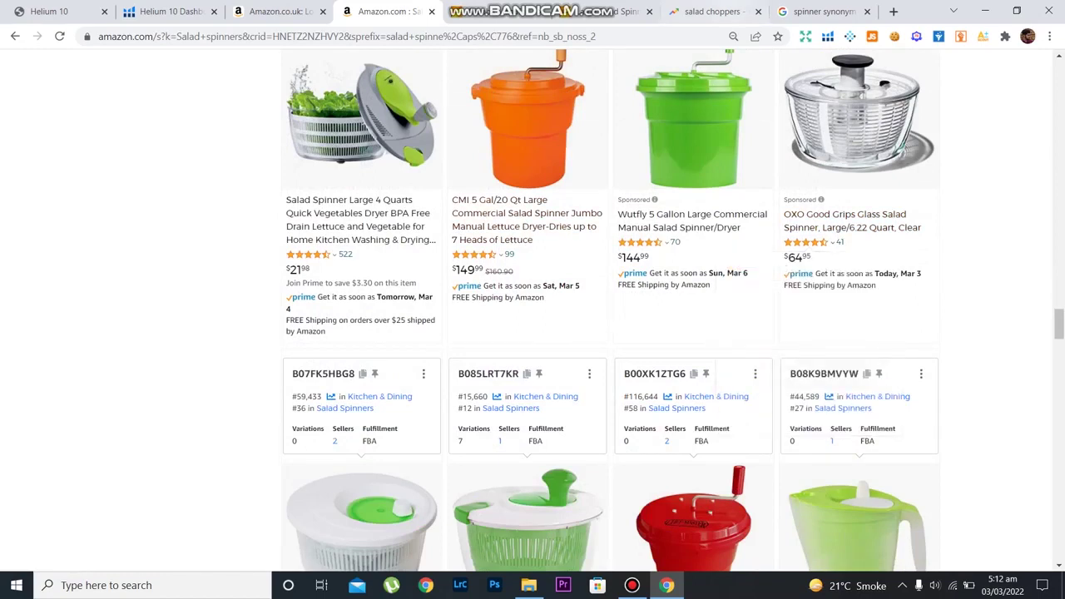
# Change the Google Trends search term to "manual choppers"
pyautogui.click(711, 12)
pyautogui.click(212, 140)
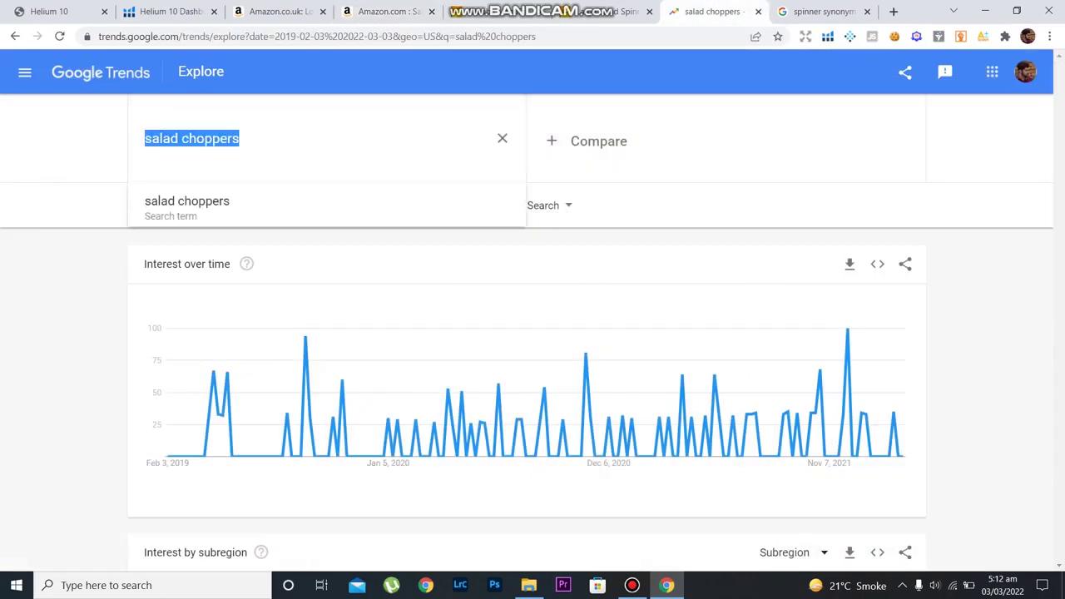
pyautogui.click(179, 139)
pyautogui.press('BackSpace')
pyautogui.press('BackSpace')
pyautogui.press('BackSpace')
pyautogui.press('BackSpace')
pyautogui.write('manual')
pyautogui.press('Return')
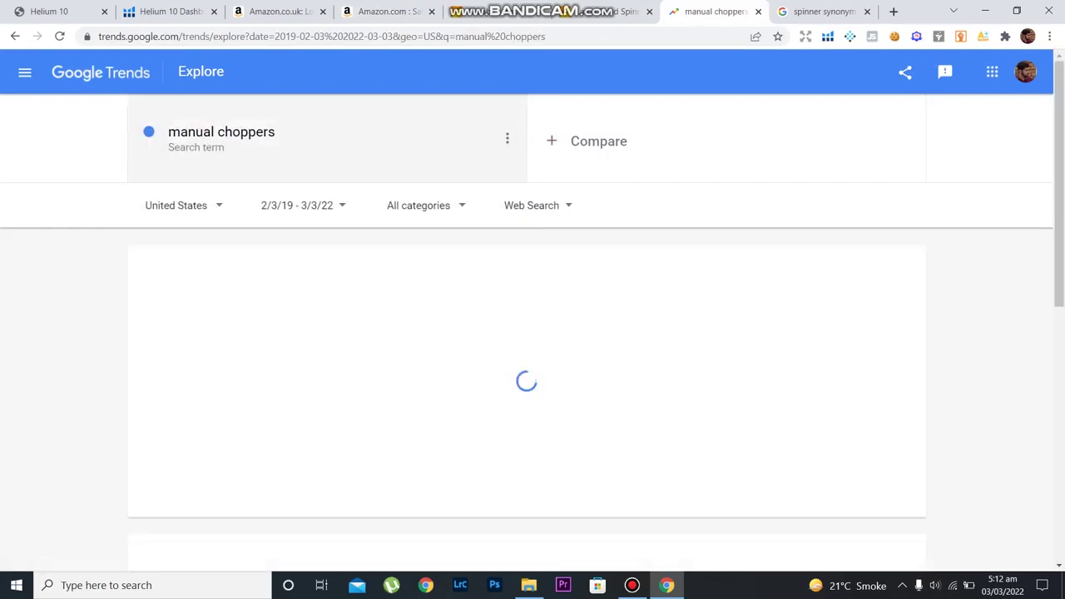
# Change the Google Trends term to the singular "manual chopper"
pyautogui.click(253, 138)
pyautogui.click(253, 138)
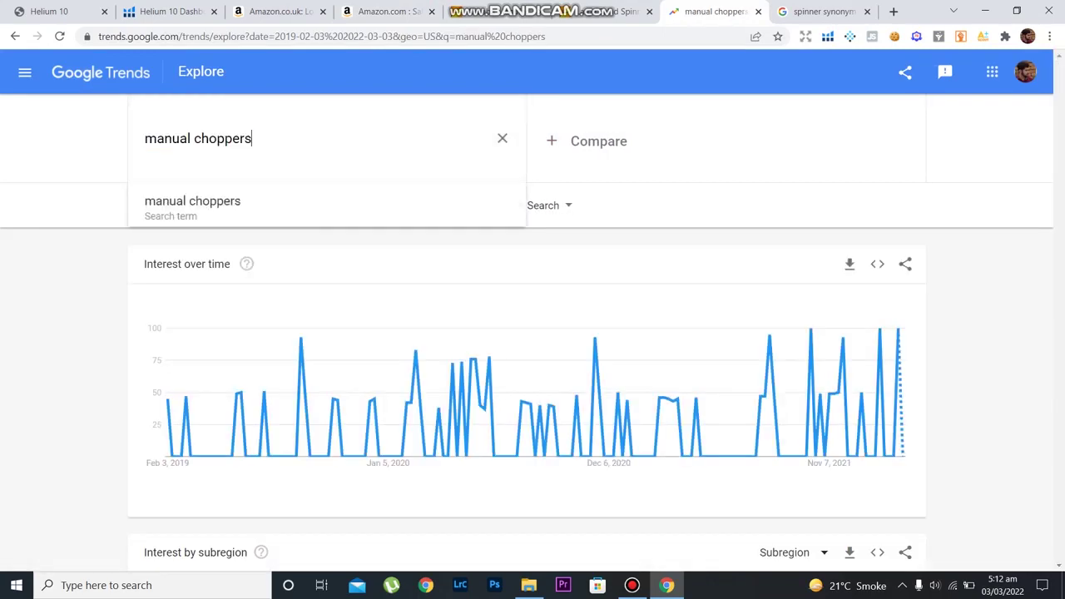
pyautogui.press('BackSpace')
pyautogui.press('Return')
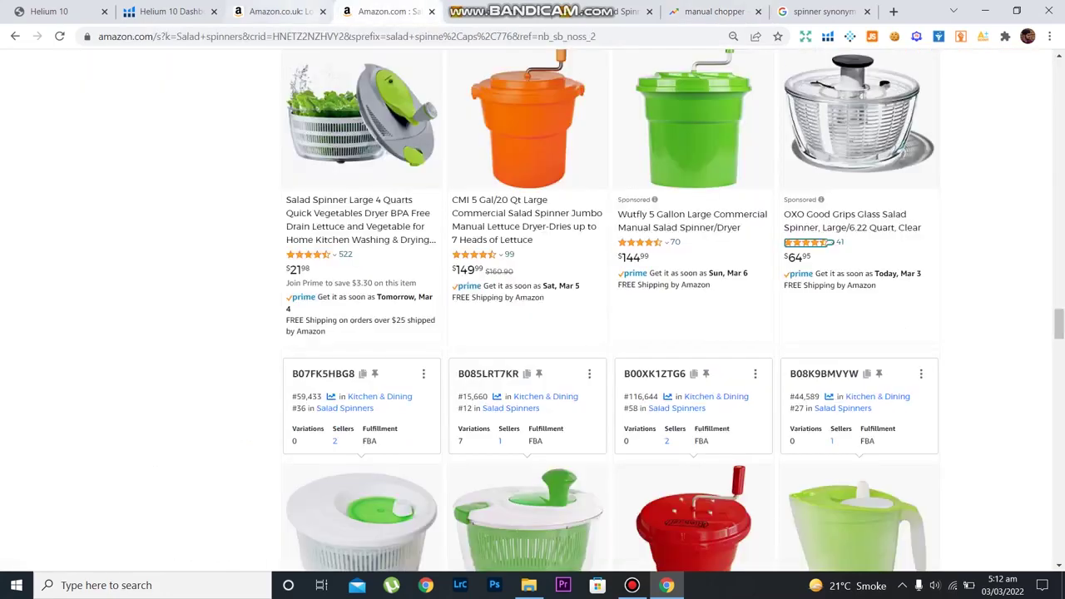
# Review the remaining salad spinner titles on Amazon and go back up to the highly rated listings
pyautogui.scroll(-15, 533, 332)
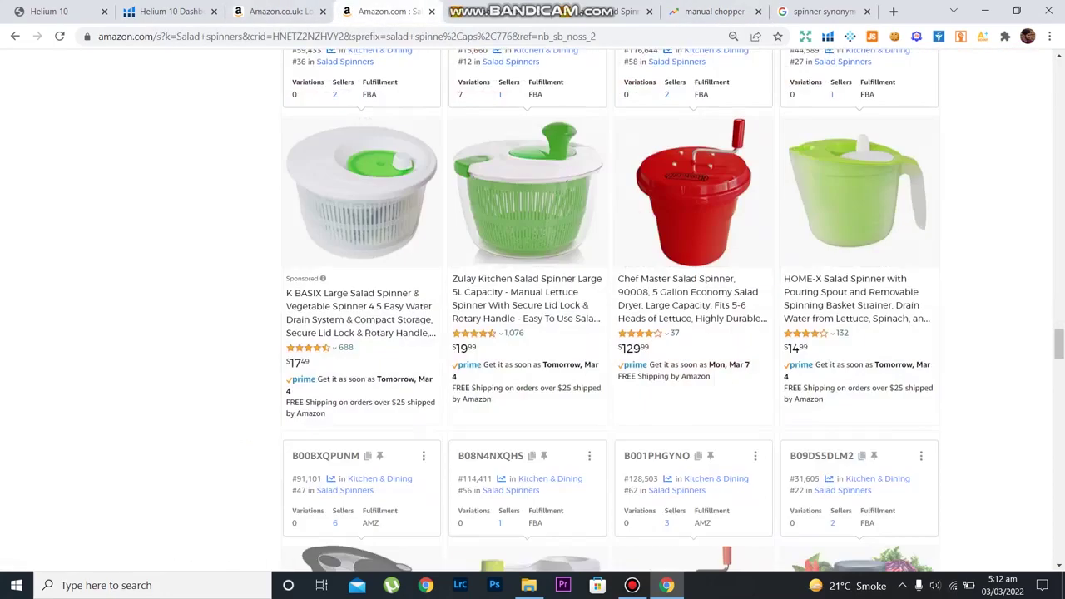
pyautogui.scroll(15, 533, 333)
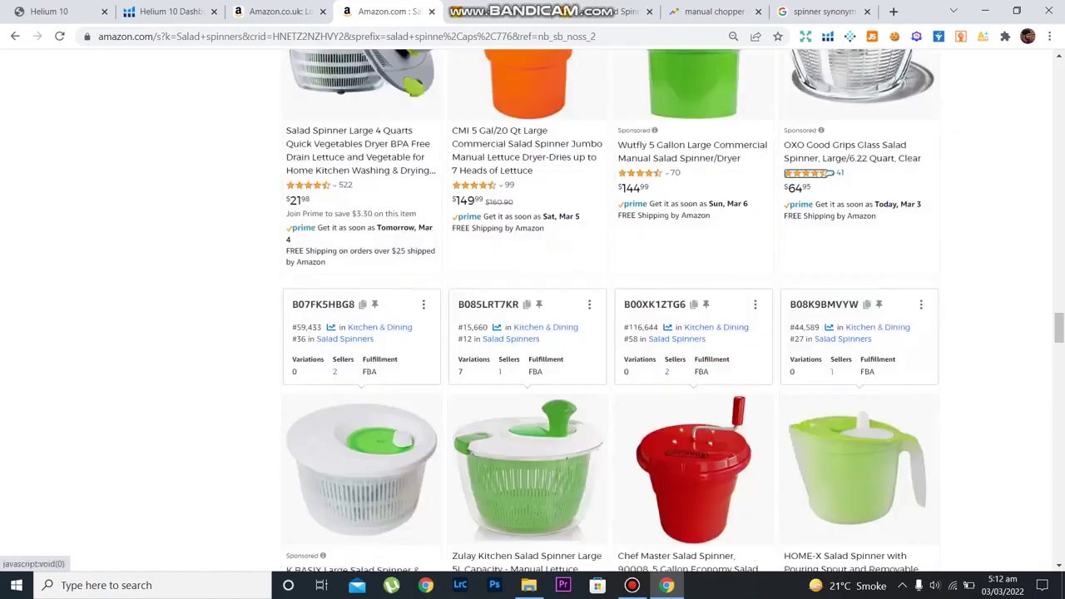
pyautogui.scroll(10, 532, 333)
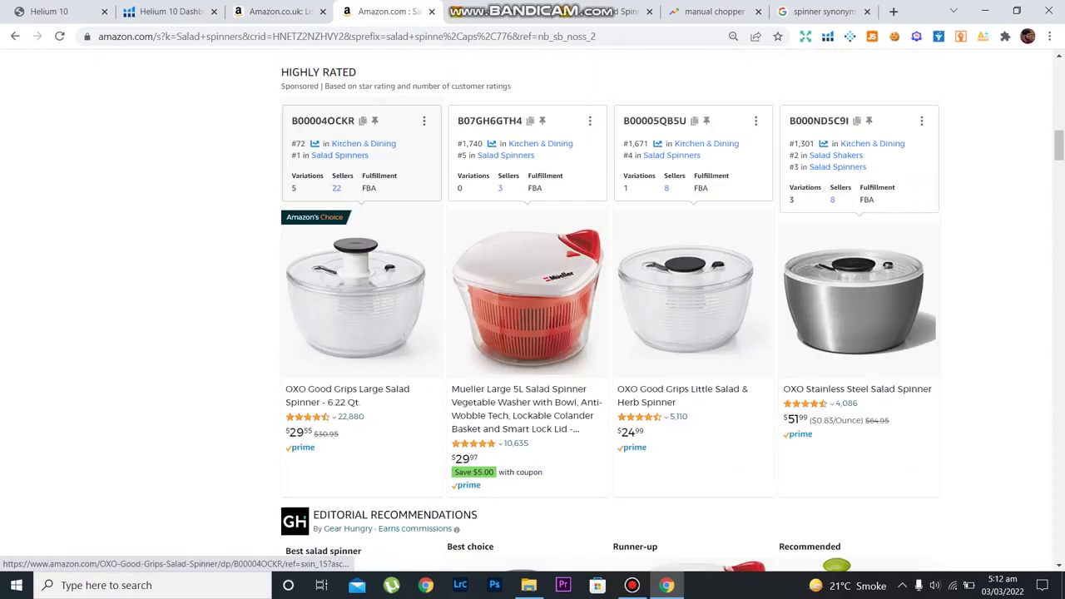
# Examine the kitchen tools and gadgets listed on Alibaba, then switch to the Amazon.co.uk home page
pyautogui.hotkey('ctrl', 'Tab')
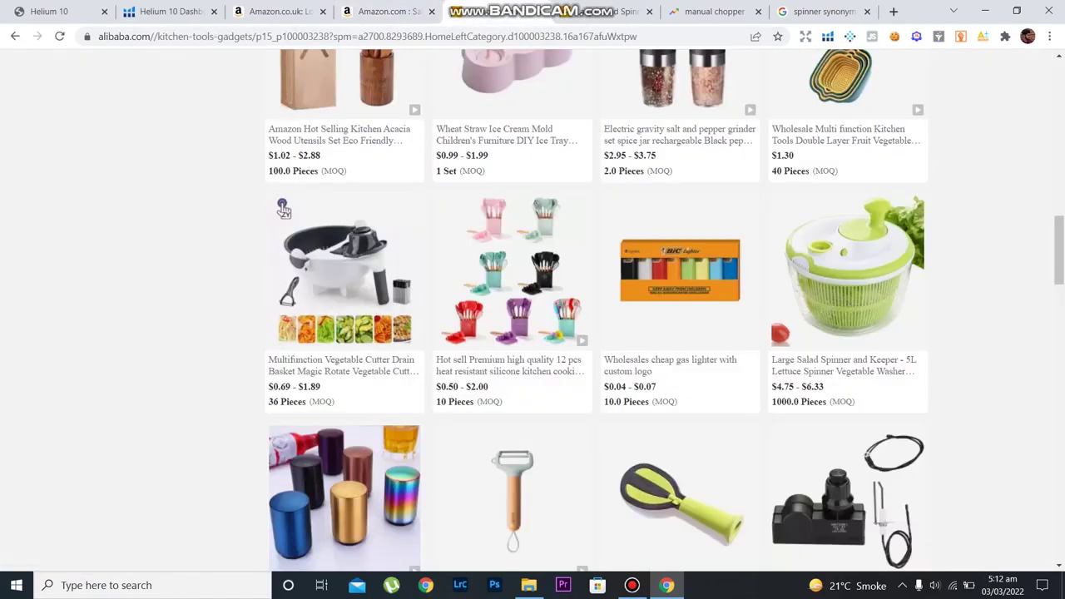
pyautogui.scroll(-9, 283, 210)
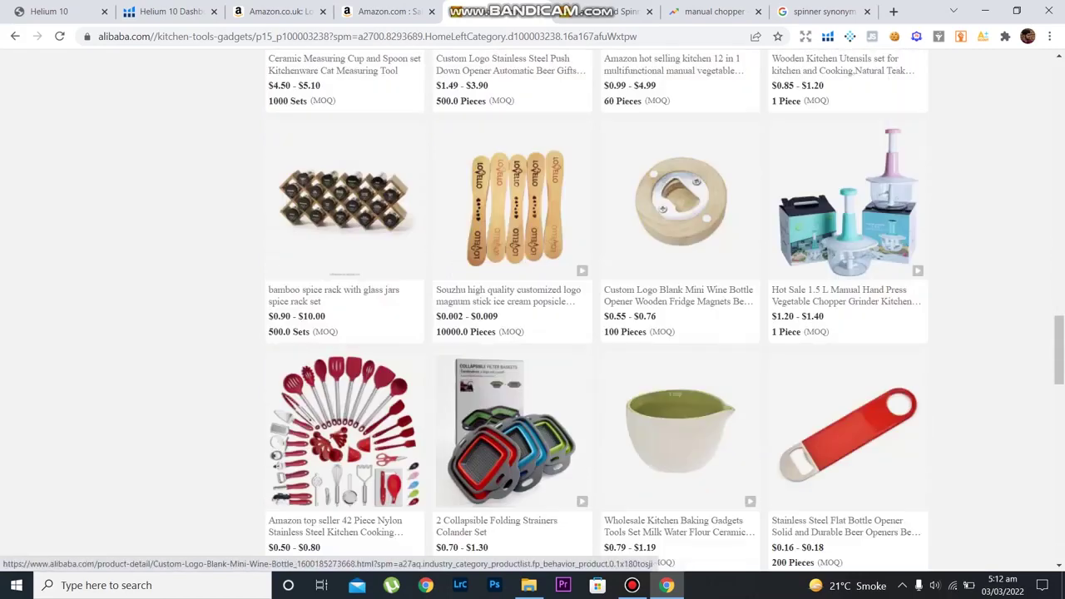
pyautogui.scroll(10, 282, 279)
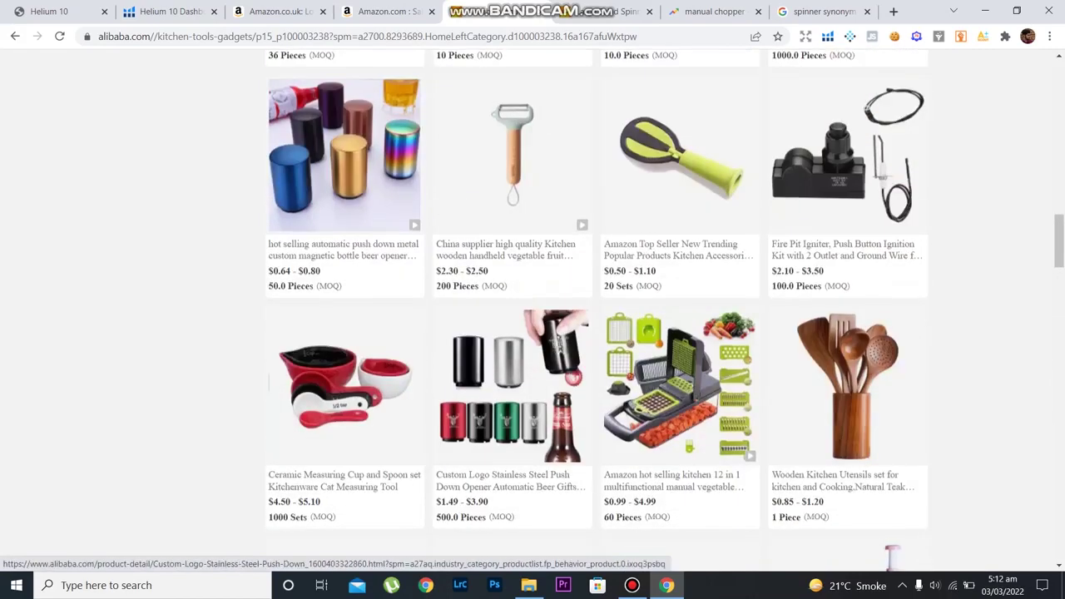
pyautogui.scroll(12, 283, 279)
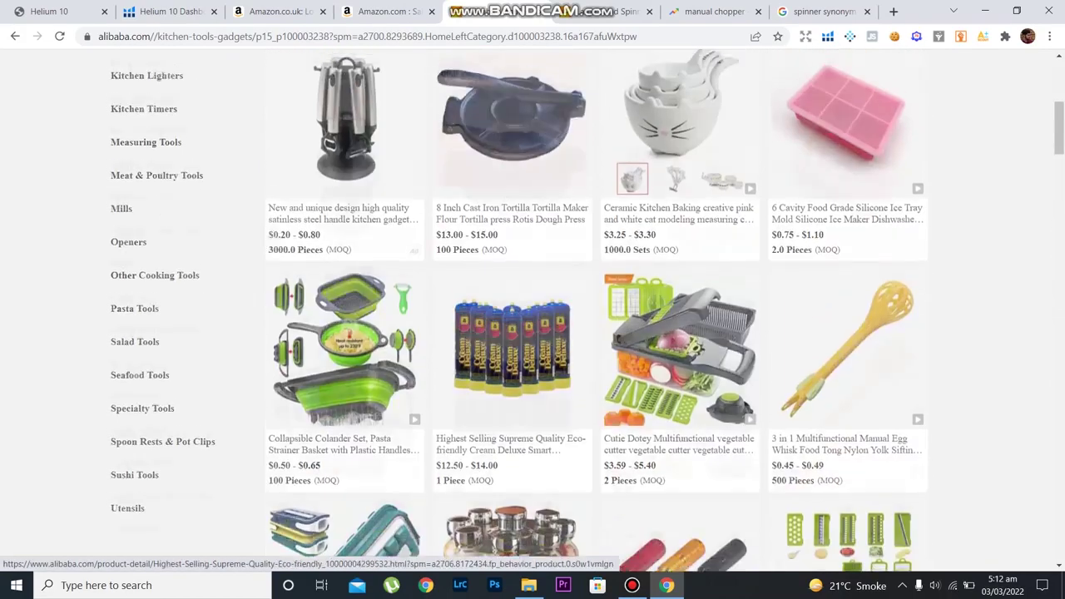
pyautogui.scroll(2, 283, 550)
pyautogui.scroll(-5, 283, 551)
pyautogui.scroll(-6, 283, 550)
pyautogui.scroll(-14, 282, 551)
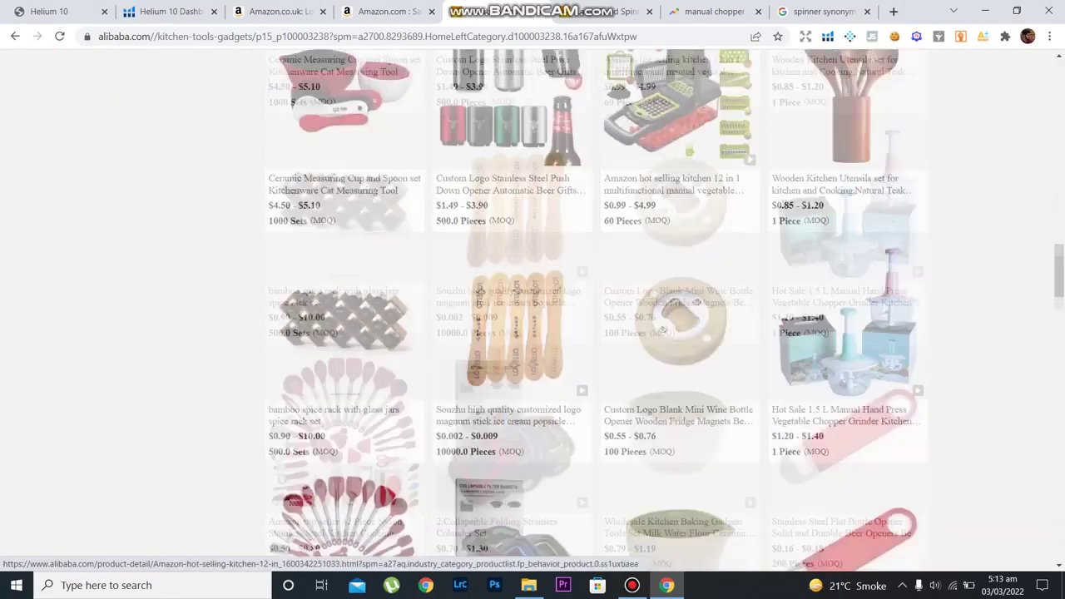
pyautogui.scroll(-9, 283, 551)
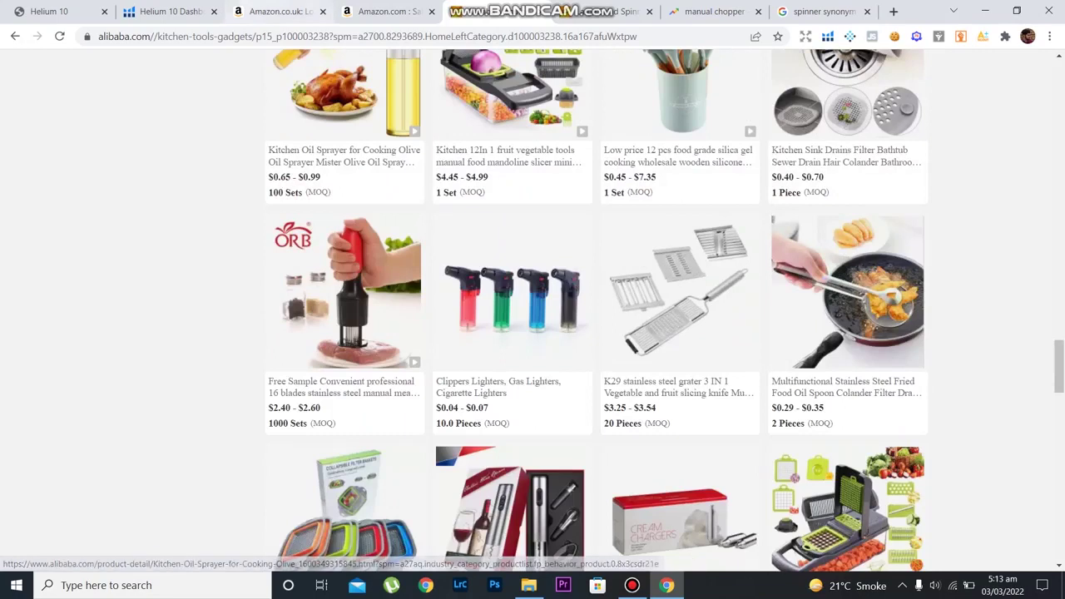
pyautogui.click(279, 12)
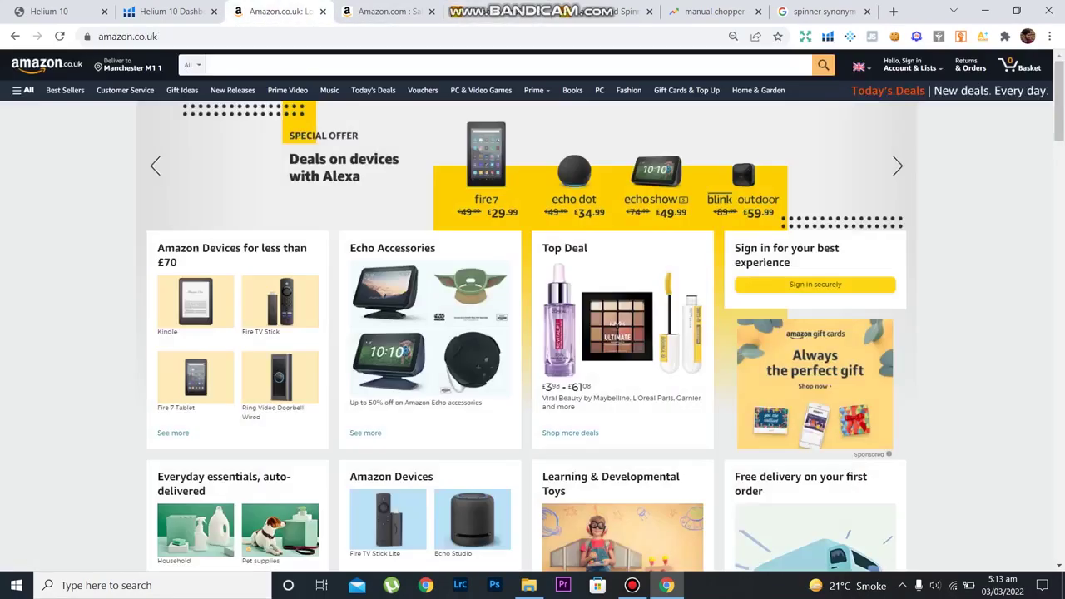